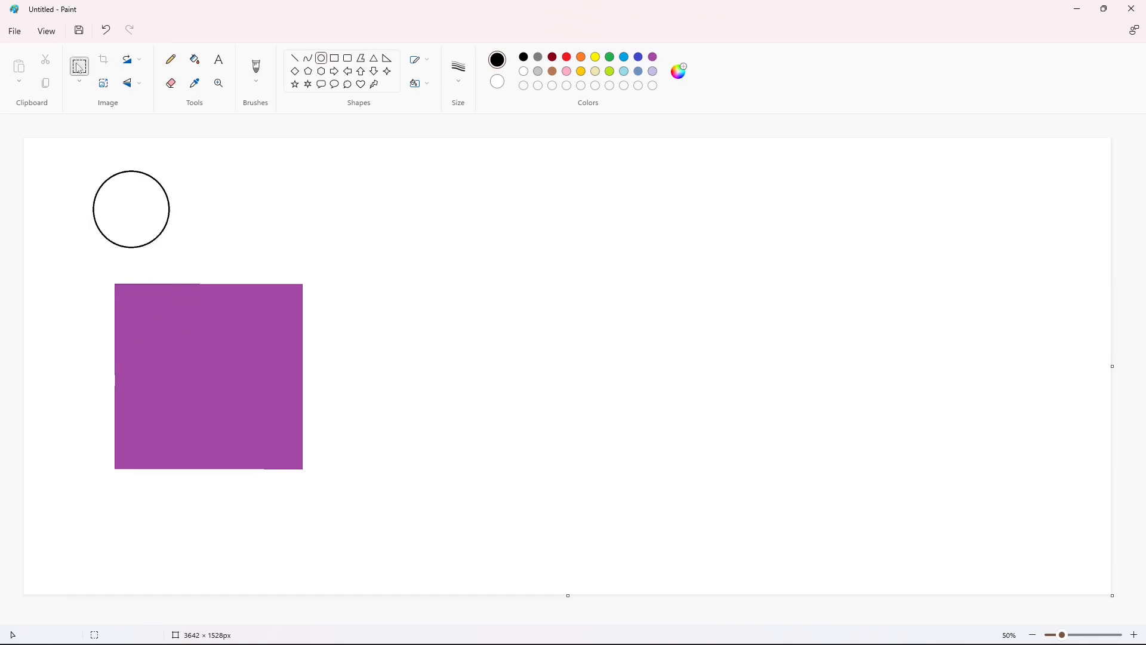
Step: Copy the circle outline and place the copy, with transparent selection, inside the purple square's lower-left corner, touching both edges
drag(64, 155, 197, 258)
key(ctrl+c)
click(673, 435)
click(1134, 635)
key(ctrl+v)
click(79, 81)
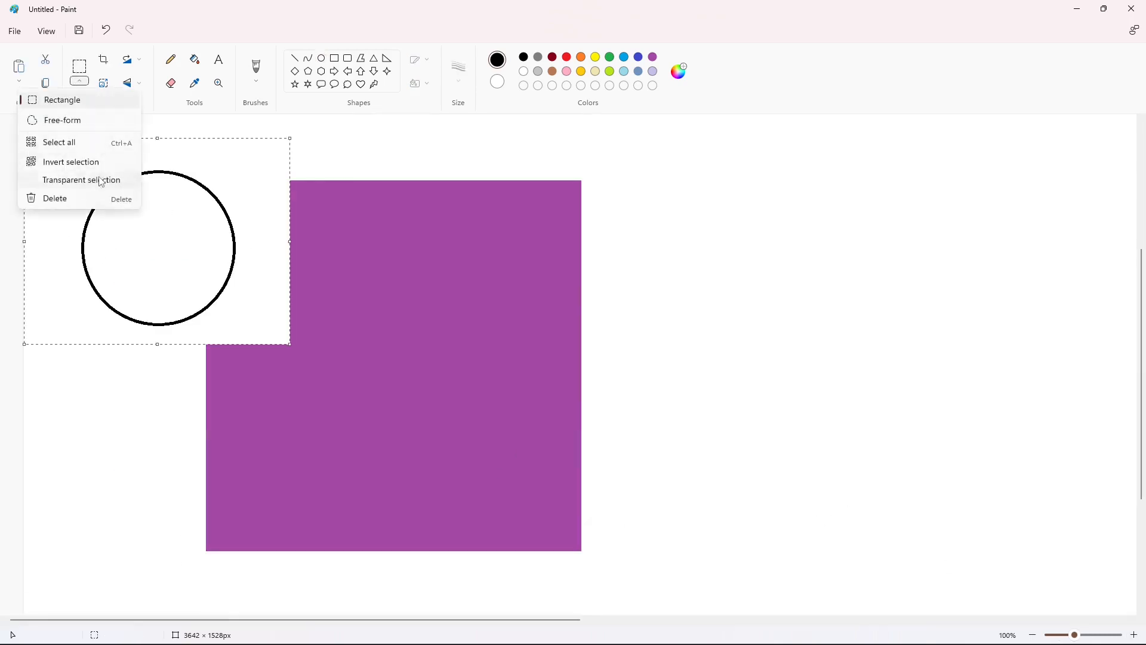
click(90, 179)
drag(90, 191, 214, 416)
click(403, 269)
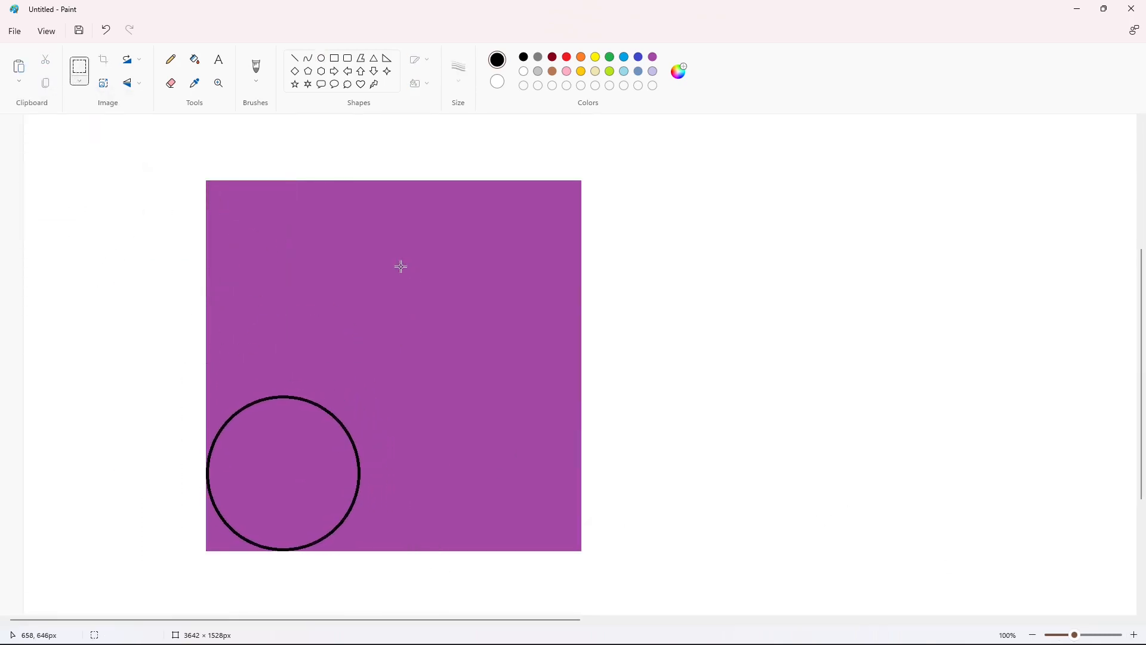
Step: Fill the square's lower-left corner area outside the circle with white to round that corner
click(194, 59)
click(523, 71)
click(218, 535)
Step: Paste another circle outline and align it inside the square's upper-right corner, touching the upper and right edges
key(ctrl+v)
drag(176, 241, 523, 261)
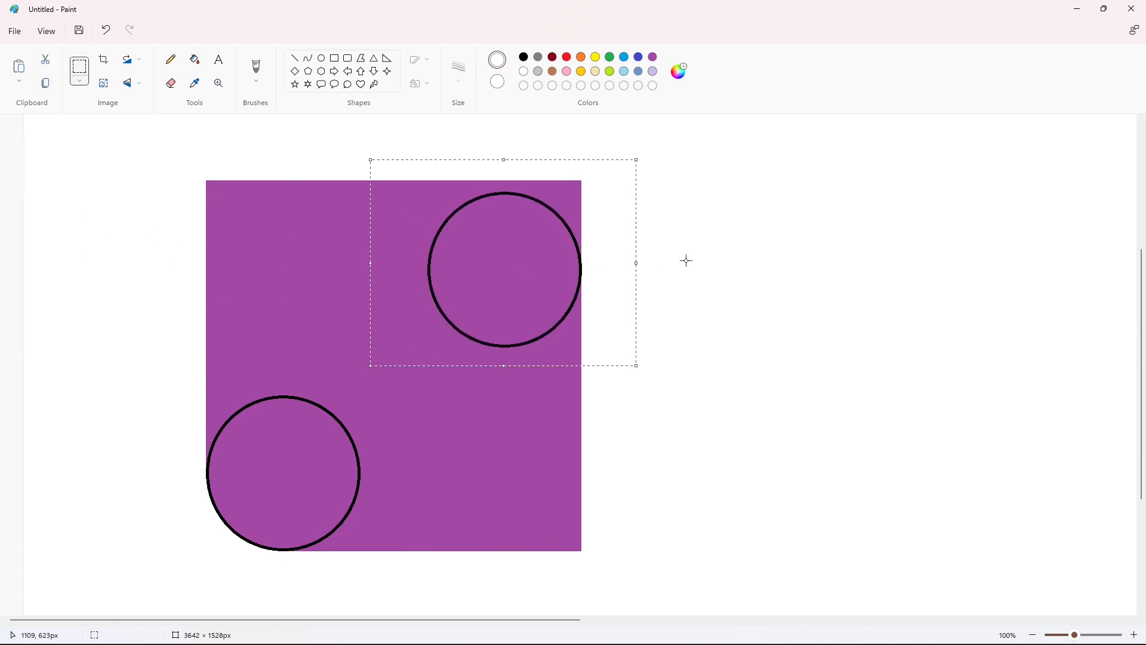
key(Up)
key(Up)
key(Up)
key(Up)
key(Up)
key(Up)
key(Up)
key(Up)
key(Up)
key(Up)
key(Up)
key(Up)
key(Up)
key(Up)
key(Up)
key(Up)
key(Up)
key(Up)
click(686, 260)
Step: Fill the upper-right corner area outside the circle with white and recolour both circle outlines purple
click(195, 59)
click(572, 201)
click(652, 57)
click(574, 228)
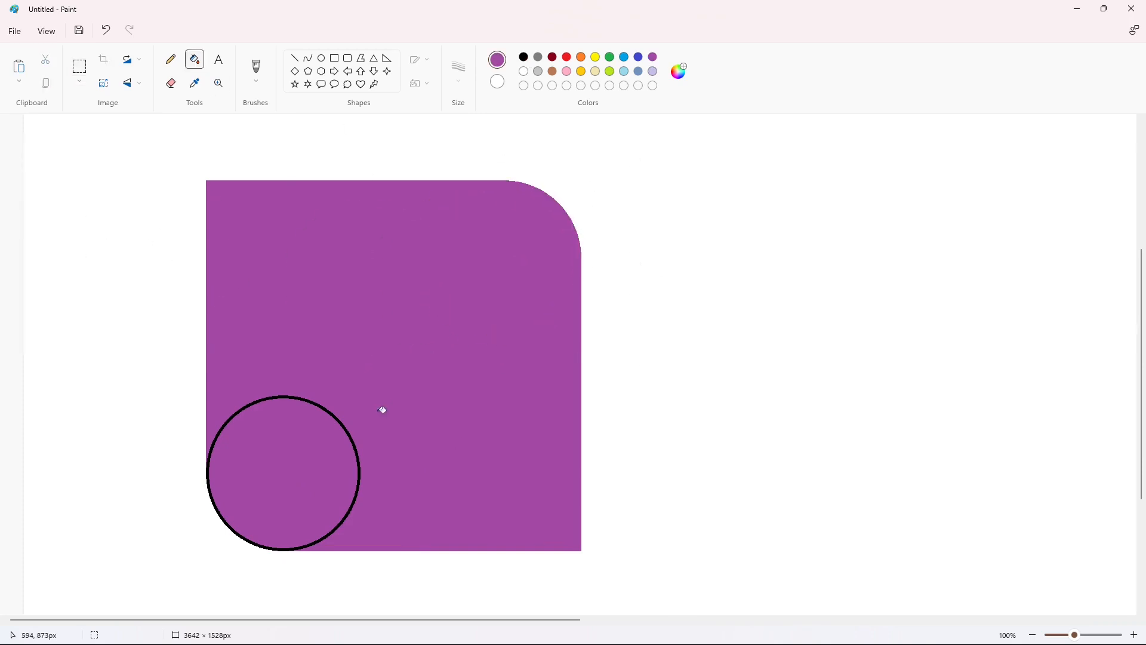
click(356, 449)
Step: Draw a black triangle outline about 281 × 307 px in the middle of the purple shape and rotate it right 90°
click(1033, 634)
click(374, 59)
drag(161, 317, 248, 409)
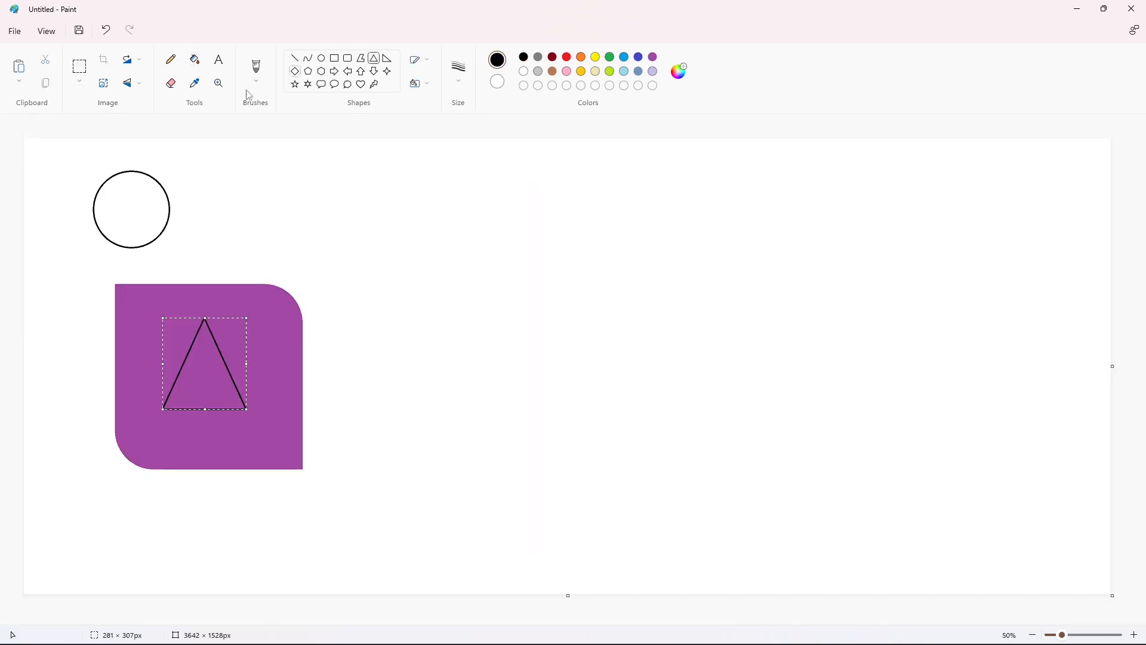
click(132, 59)
click(134, 80)
Step: Stretch the rotated triangle to about 411 px high and widen it to the right to form a play symbol
drag(213, 330, 220, 316)
drag(214, 412, 219, 439)
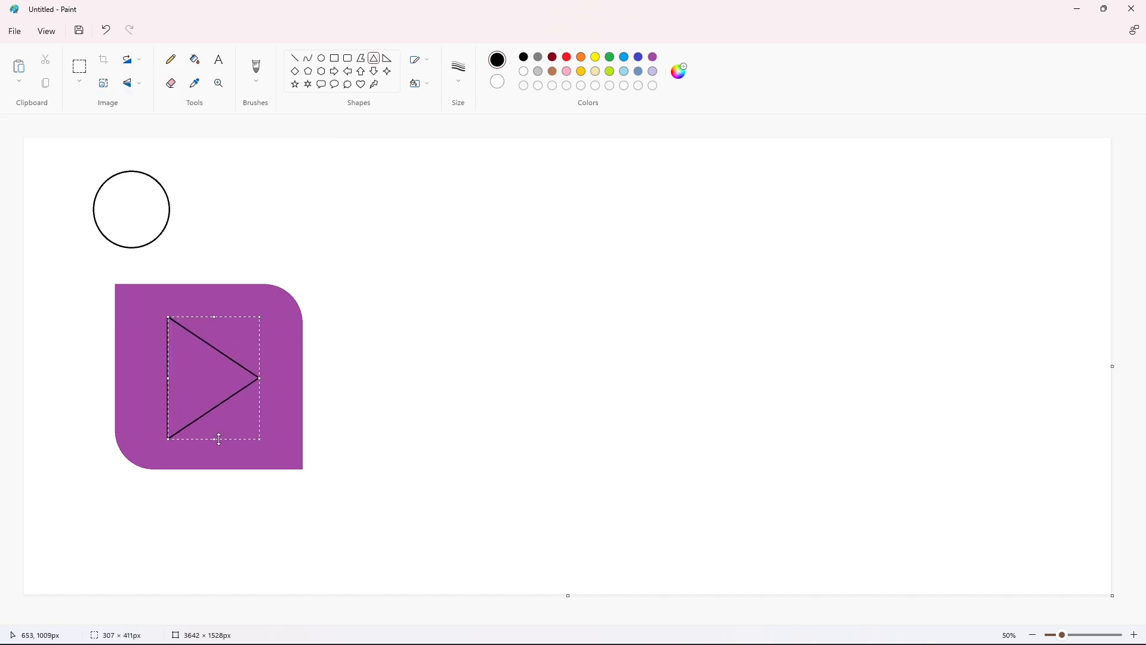
drag(260, 378, 276, 378)
click(337, 380)
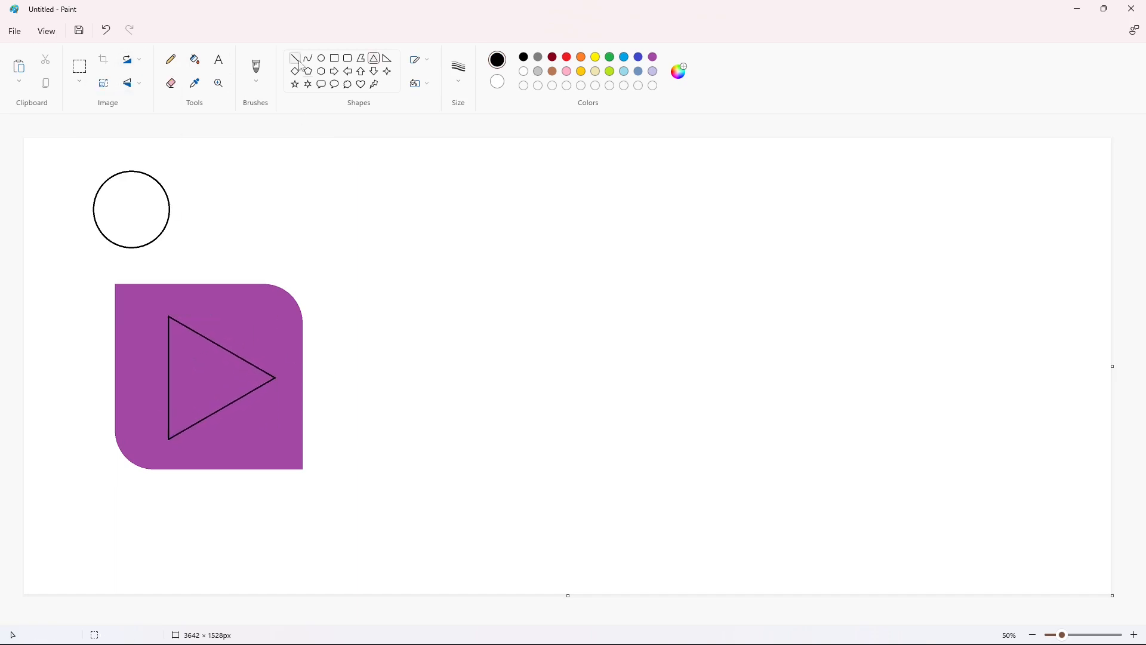
Step: Draw two parallel vertical lines with left-curving upper ends in the triangle's left half, and fill the triangle white
drag(206, 352, 205, 423)
click(192, 359)
click(194, 60)
click(244, 373)
click(307, 59)
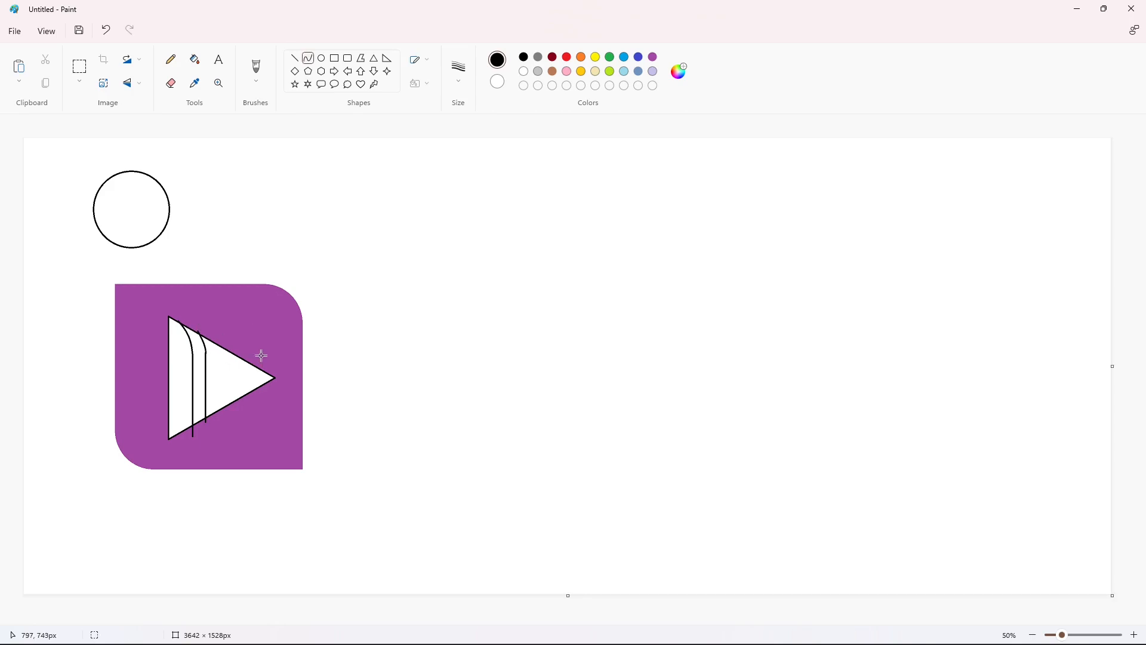
Step: Fill the strip between the two curved lines and the icon's purple background with black
click(194, 60)
click(198, 373)
click(251, 320)
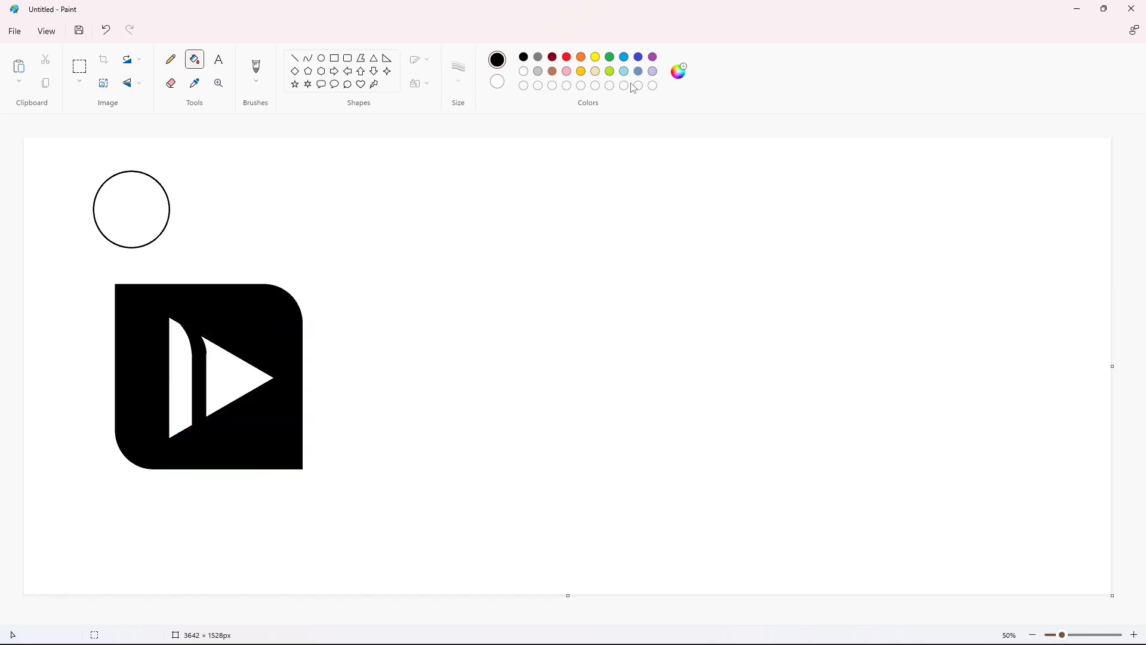
key(ctrl+z)
click(523, 57)
click(270, 330)
Step: Draw a short white line about 4 × 30 px to smooth the kink on the play triangle's curved left edge
click(1134, 635)
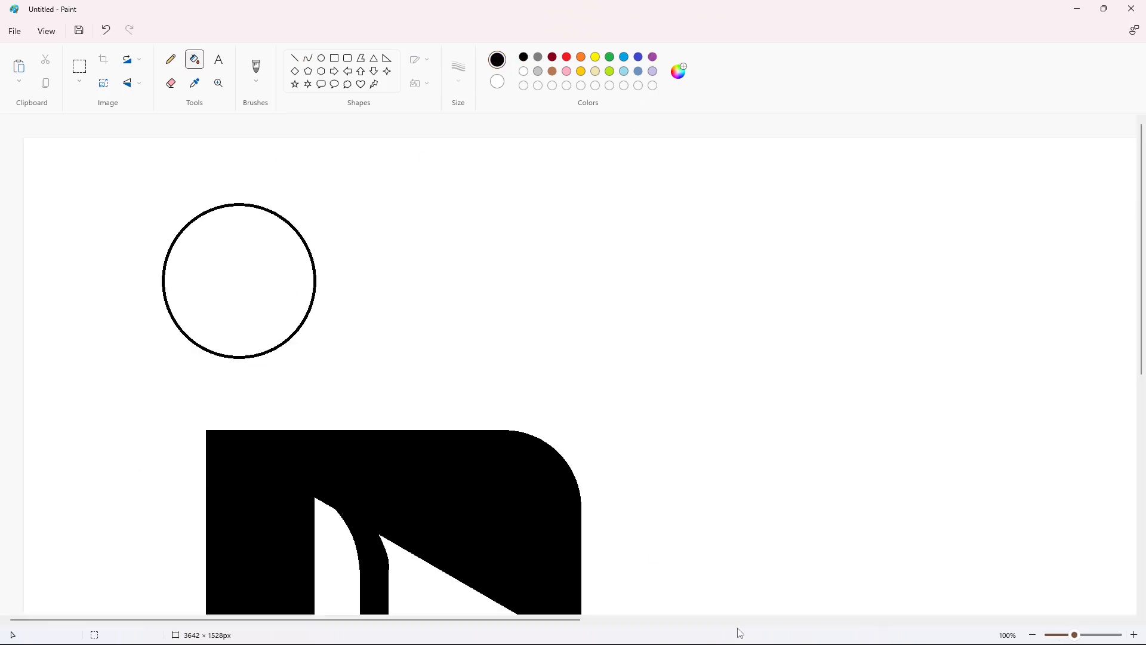
scroll(520, 370, down, 3)
click(295, 58)
click(524, 71)
drag(390, 323, 390, 321)
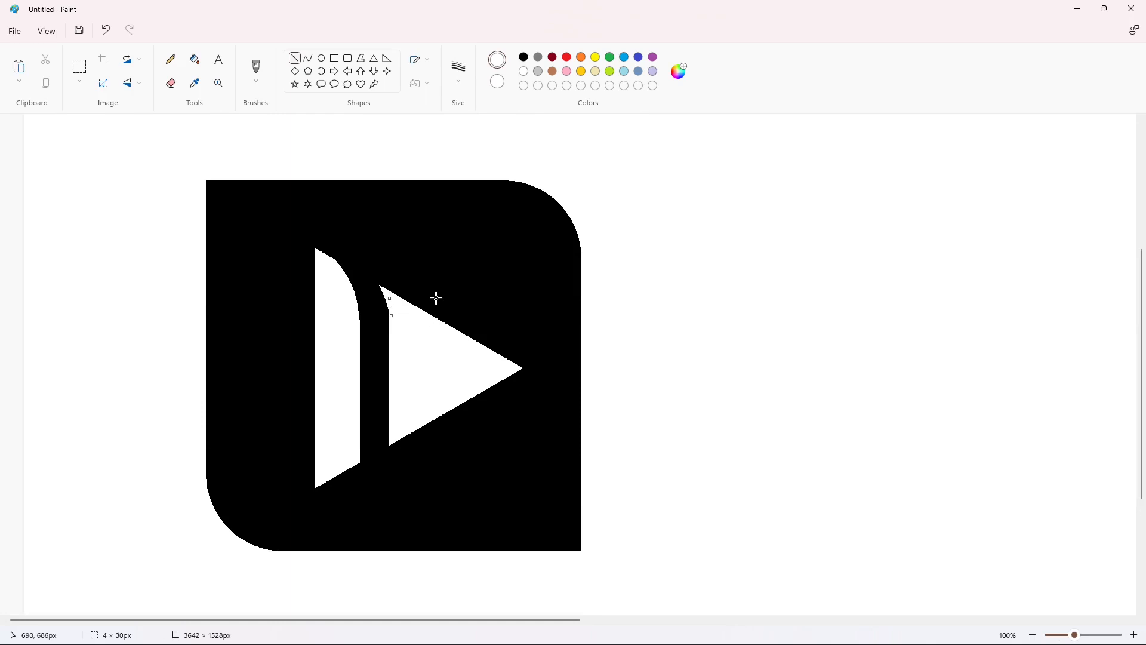
click(175, 60)
Step: Draw a wide black rectangle matching the icon's height to its right, and a second one about 2165 × 419 px inside it
scroll(943, 525, down, 2)
click(335, 58)
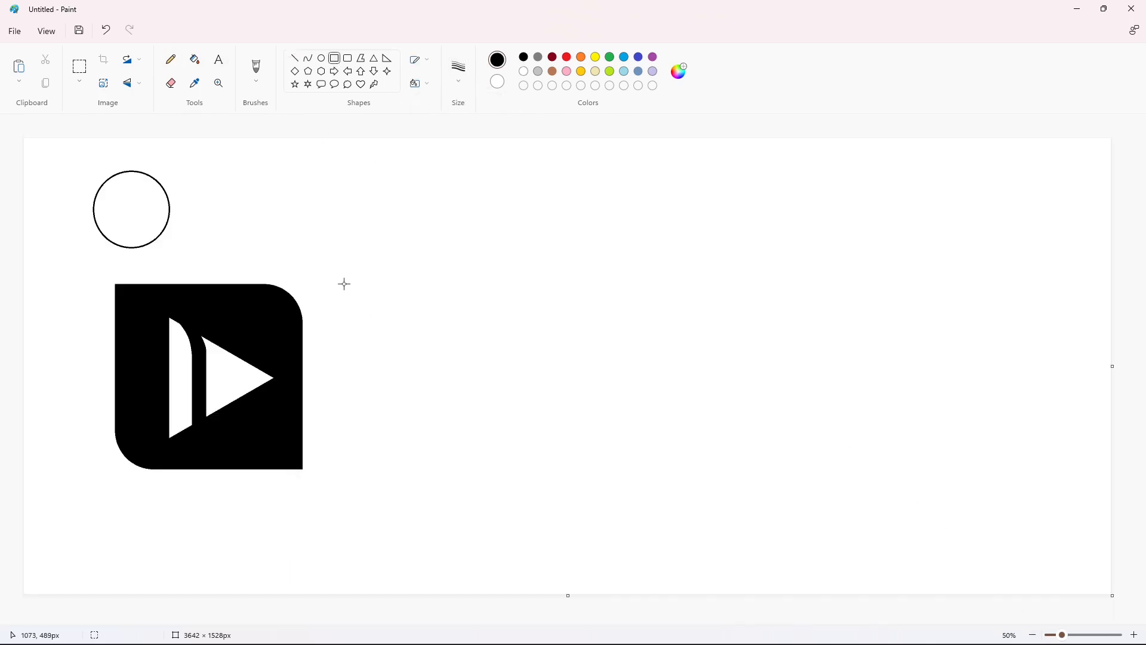
drag(344, 284, 1047, 470)
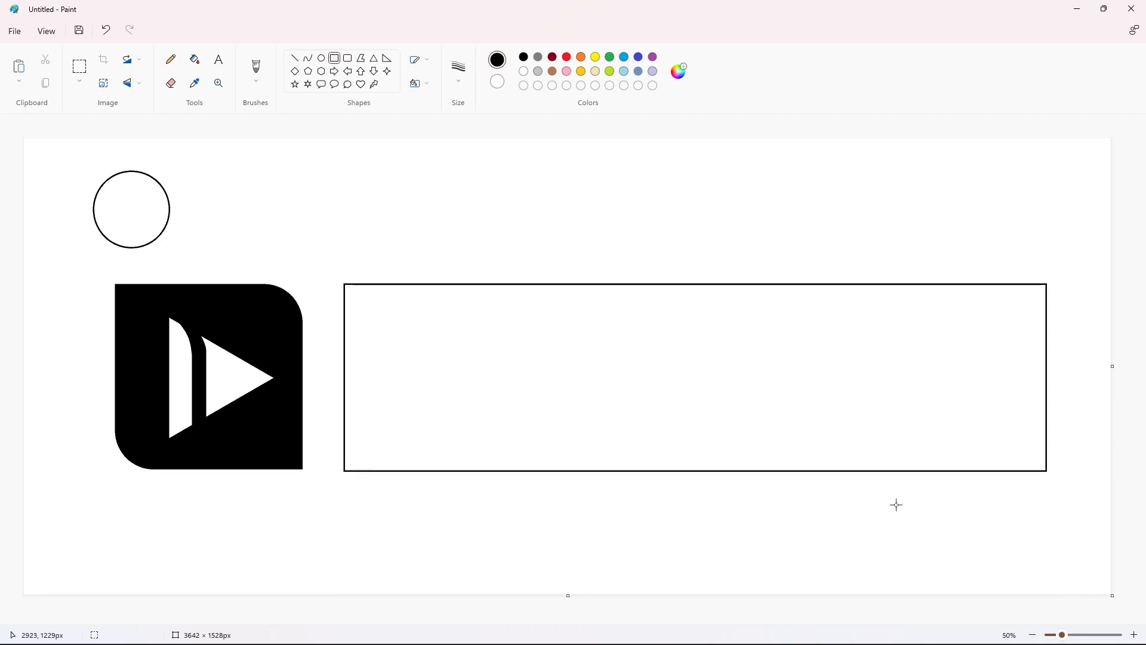
drag(375, 317, 1020, 441)
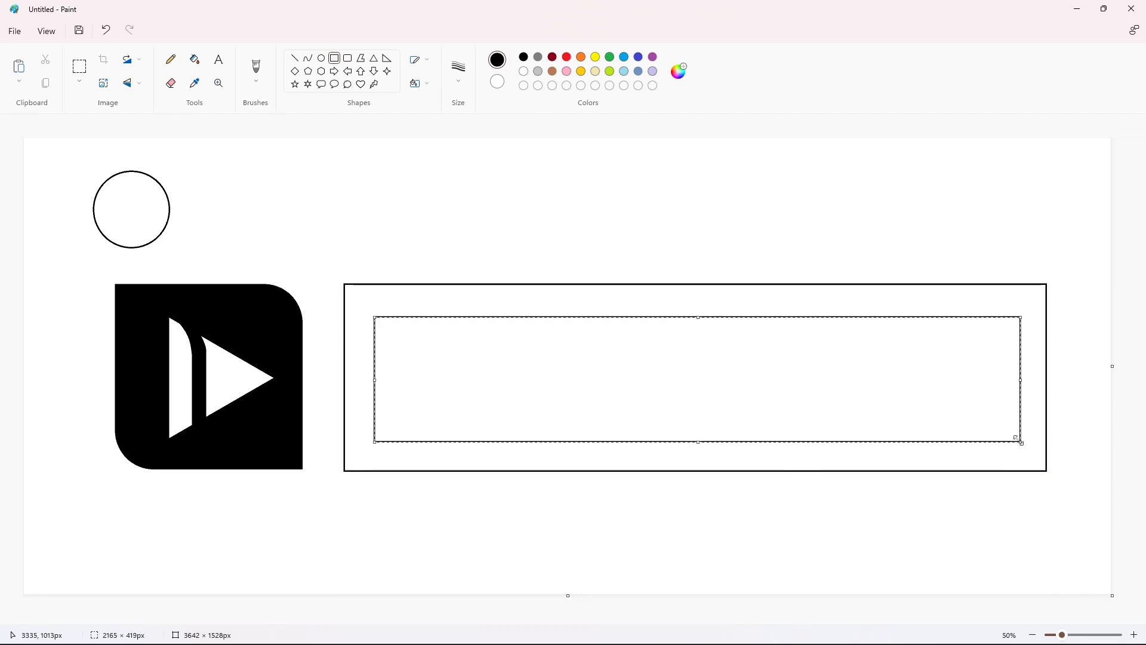
click(837, 550)
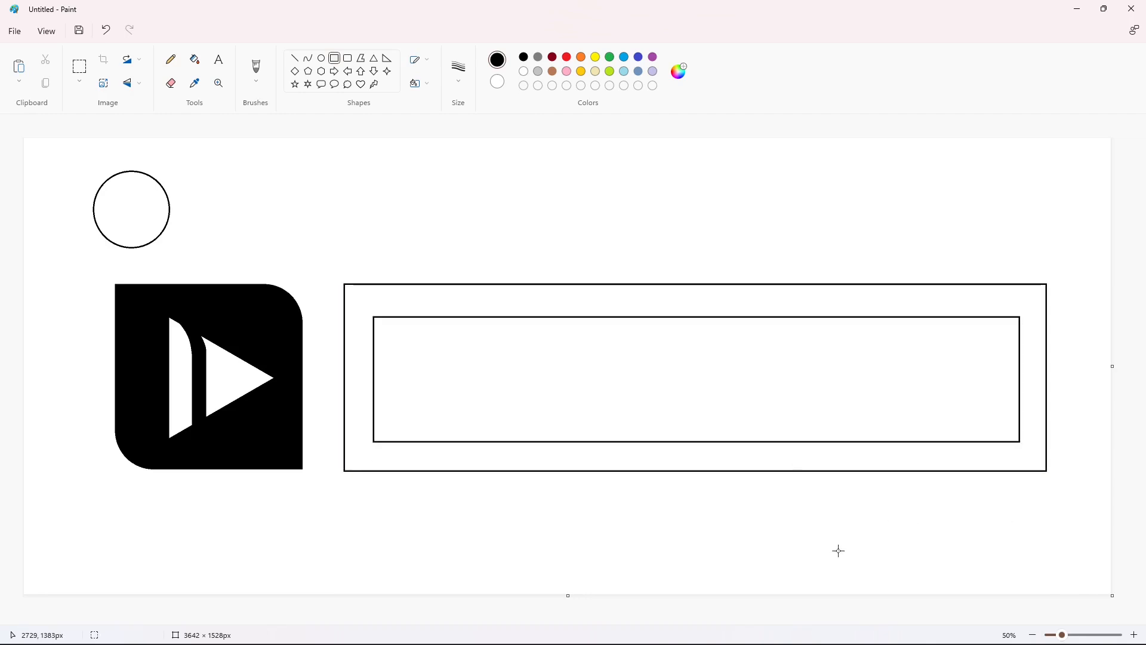
Step: Fill the band between the two rectangles and their outlines with purple
click(193, 60)
click(579, 296)
click(591, 293)
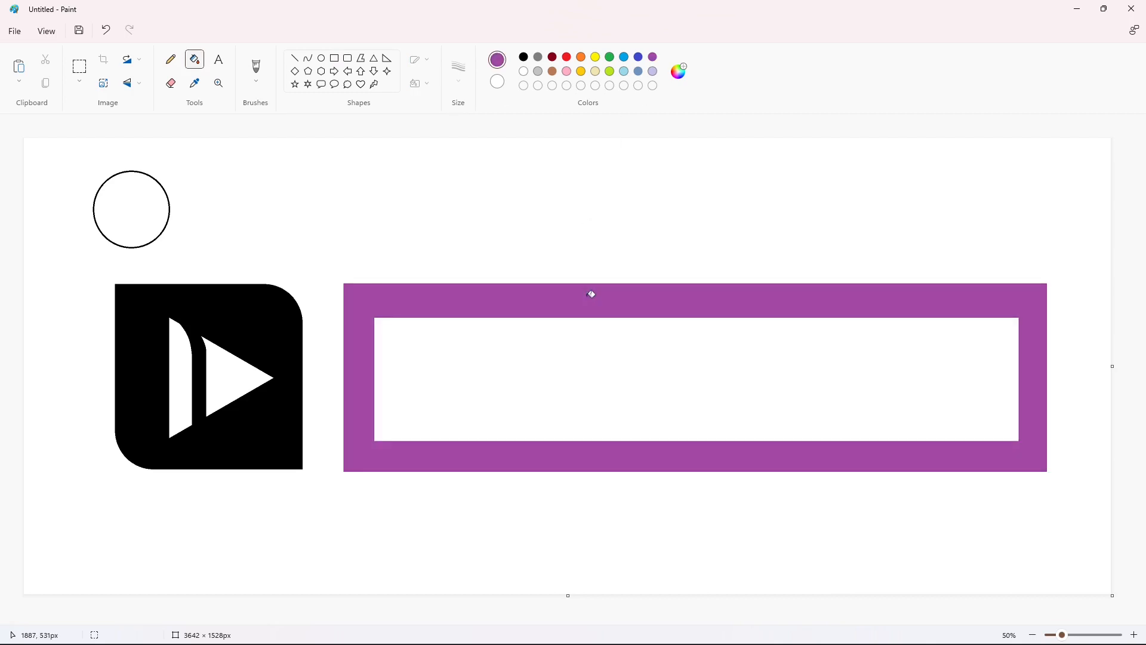
click(308, 59)
mouse_move(579, 327)
mouse_down()
mouse_move(511, 281)
mouse_move(554, 284)
mouse_up()
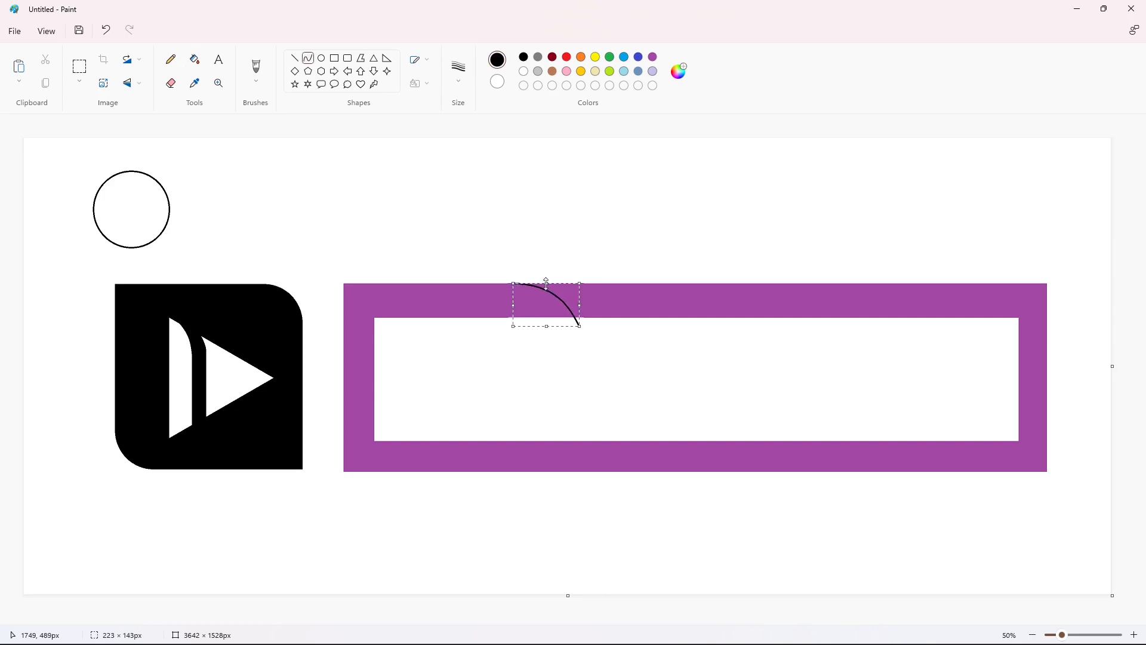
key(ctrl+z)
drag(579, 325, 512, 279)
key(ctrl+z)
Step: Copy the curve above the purple frame, flip the copy horizontally and join it to the original's lower end
mouse_move(578, 327)
mouse_down()
mouse_move(516, 279)
mouse_move(553, 292)
mouse_move(506, 281)
mouse_move(557, 288)
mouse_move(578, 184)
mouse_up()
key(ctrl+c)
key(ctrl+v)
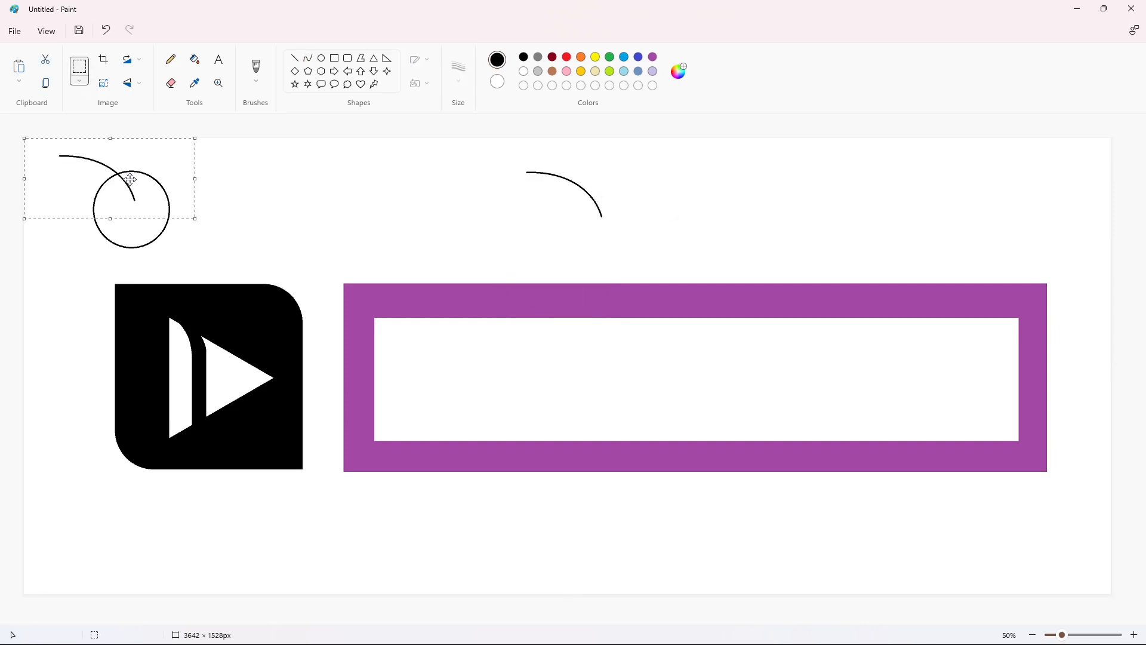
click(139, 86)
click(134, 128)
drag(115, 179, 634, 196)
click(772, 197)
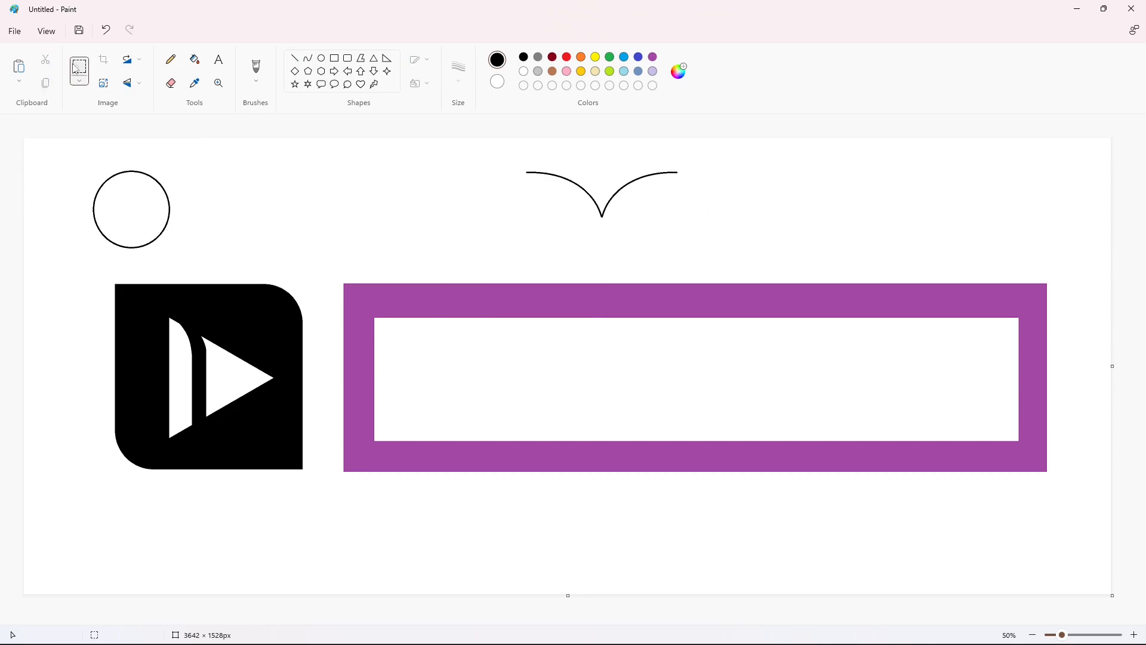
Step: Copy the joined pair of curves and align the copy with the purple frame's upper edge, its point reaching into the white interior
drag(502, 149, 743, 238)
key(ctrl+c)
key(ctrl+v)
drag(141, 193, 601, 308)
key(Down)
key(Down)
key(Down)
key(Down)
key(Down)
key(Down)
key(Down)
key(Down)
key(Down)
key(Down)
key(Down)
key(Down)
key(Down)
key(Down)
key(Down)
key(Down)
key(Down)
key(Down)
key(Down)
key(Down)
key(Right)
key(Right)
key(Right)
key(Right)
key(Right)
key(Right)
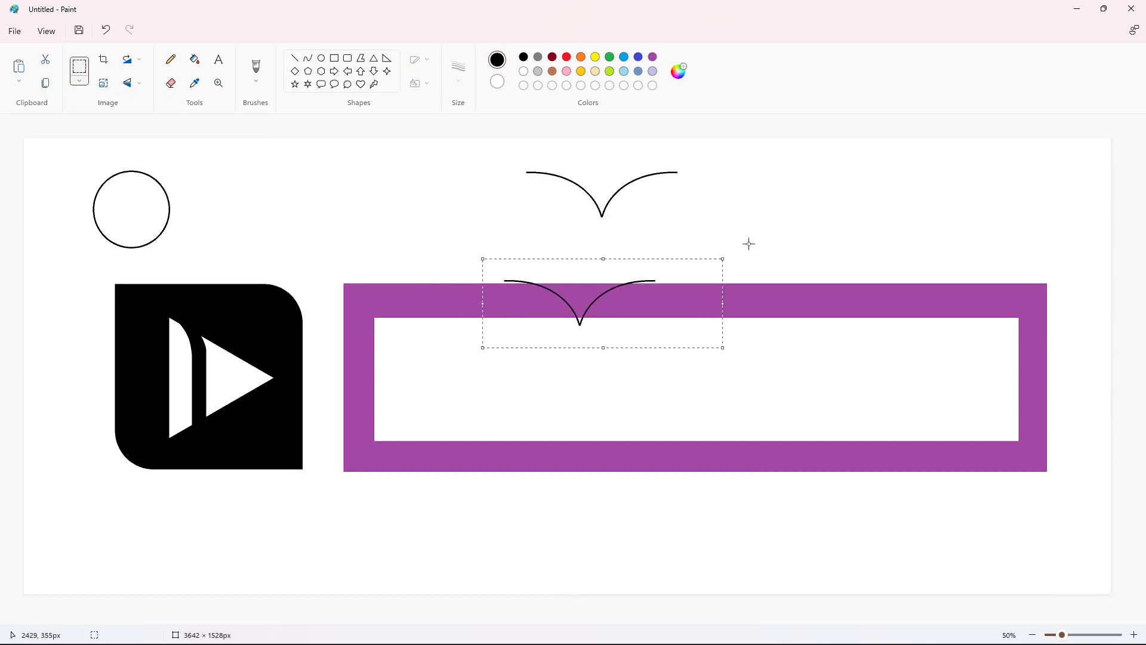
key(Down)
key(Down)
key(Down)
key(Down)
key(Right)
key(Right)
key(Down)
key(Down)
key(Down)
key(Down)
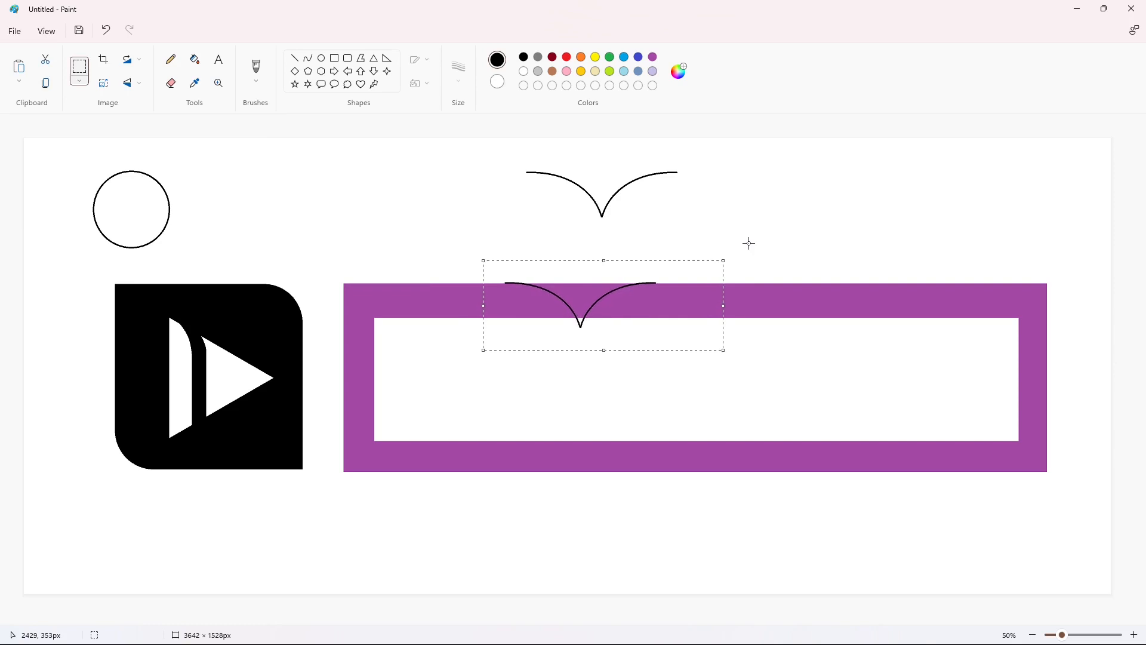
Step: Paste another pair of curves, flip it vertically and align it with the frame's lower edge directly below the first pair
key(ctrl+v)
click(132, 83)
click(128, 103)
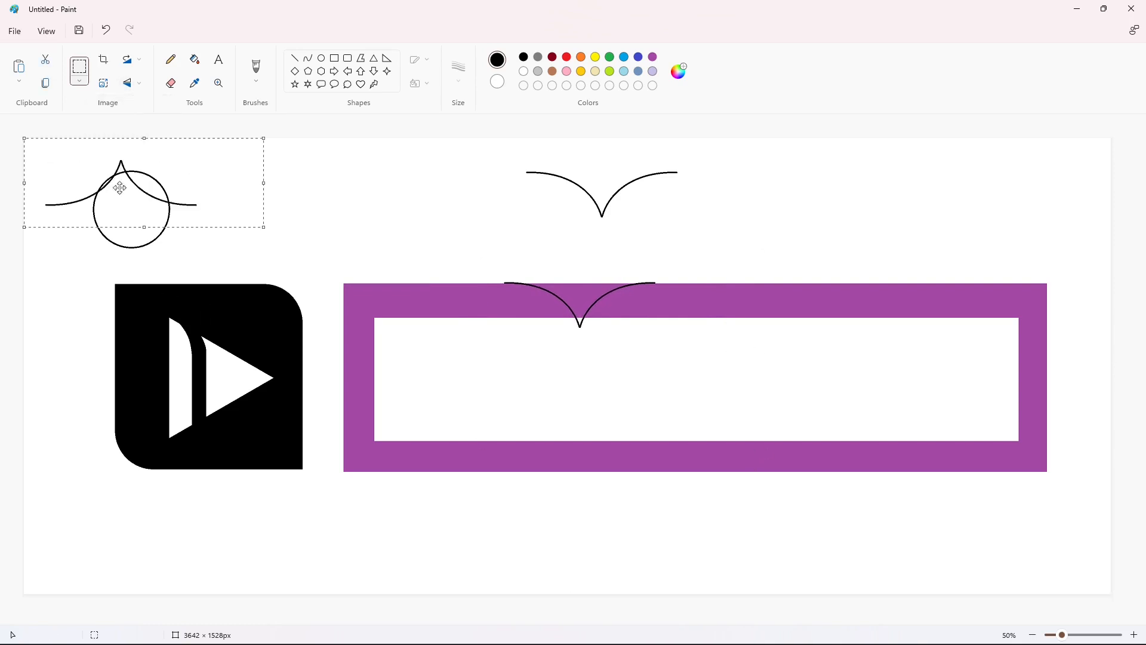
drag(119, 187, 578, 459)
key(Up)
key(Up)
key(Up)
key(Up)
key(Up)
key(Up)
key(Up)
key(Up)
key(Up)
key(Up)
key(Up)
key(Up)
key(Up)
key(Up)
key(Up)
key(Up)
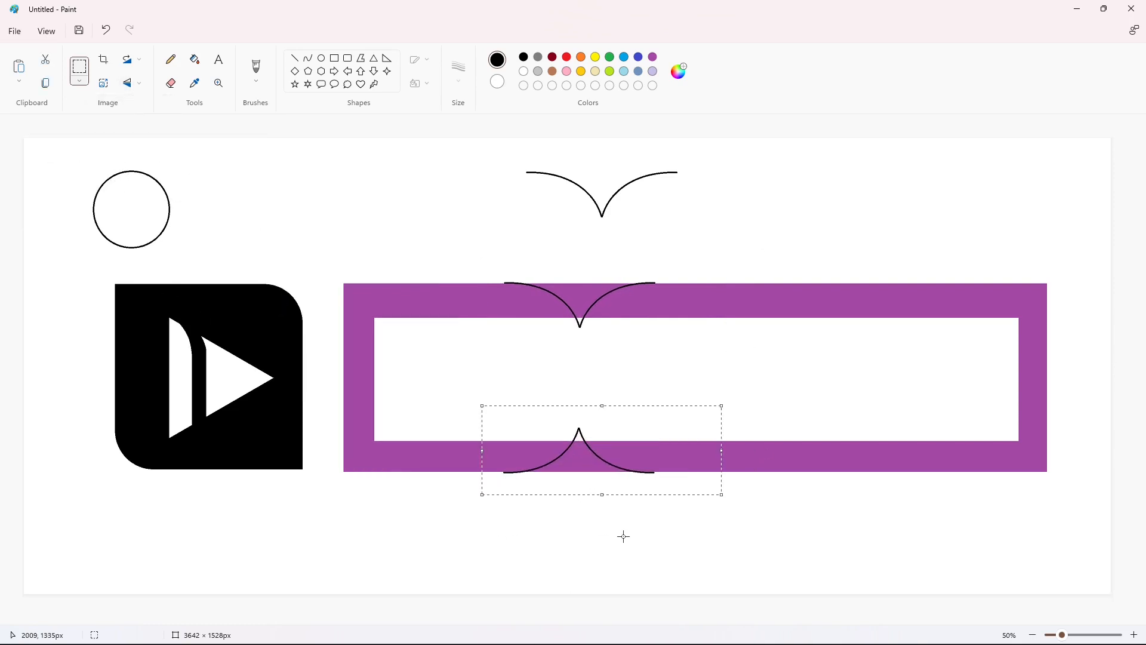
Step: Fill the purple areas enclosed between the curves at the frame's upper and lower edges with white
click(195, 61)
click(523, 71)
click(580, 457)
click(579, 298)
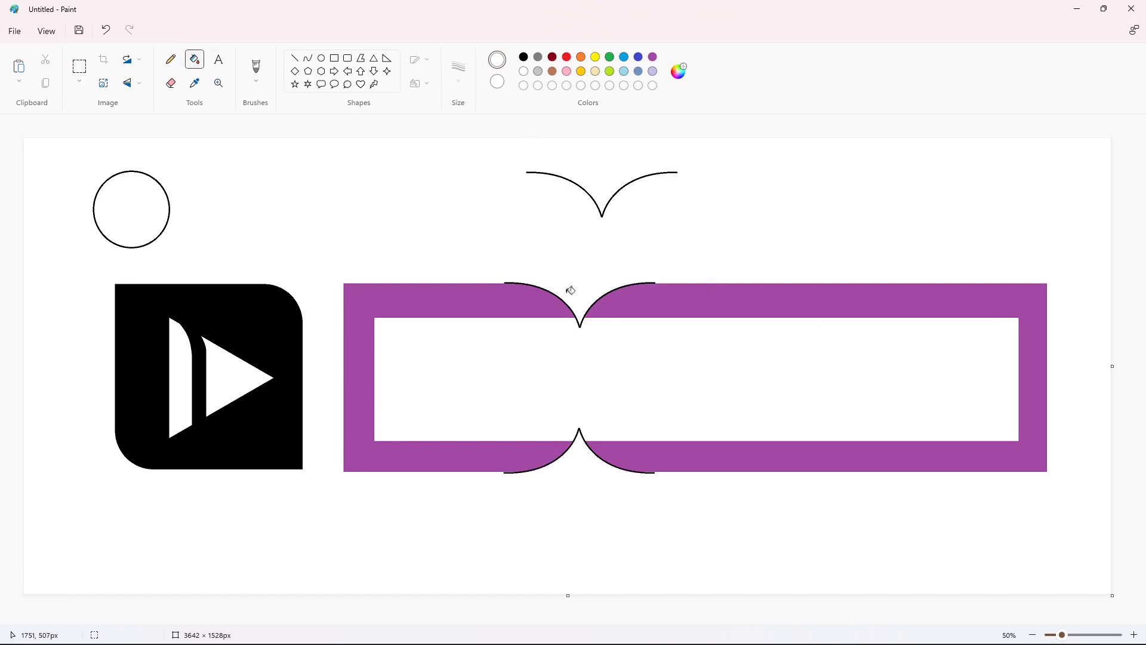
click(323, 60)
click(523, 57)
drag(490, 323, 533, 365)
drag(517, 347, 526, 340)
key(ctrl+z)
Step: Draw a long black rectangle outline about 2033 × 101 px across the middle of the frame's white interior
mouse_move(389, 356)
mouse_down()
mouse_move(923, 374)
mouse_move(985, 389)
mouse_up()
drag(683, 355, 683, 360)
drag(388, 375, 379, 375)
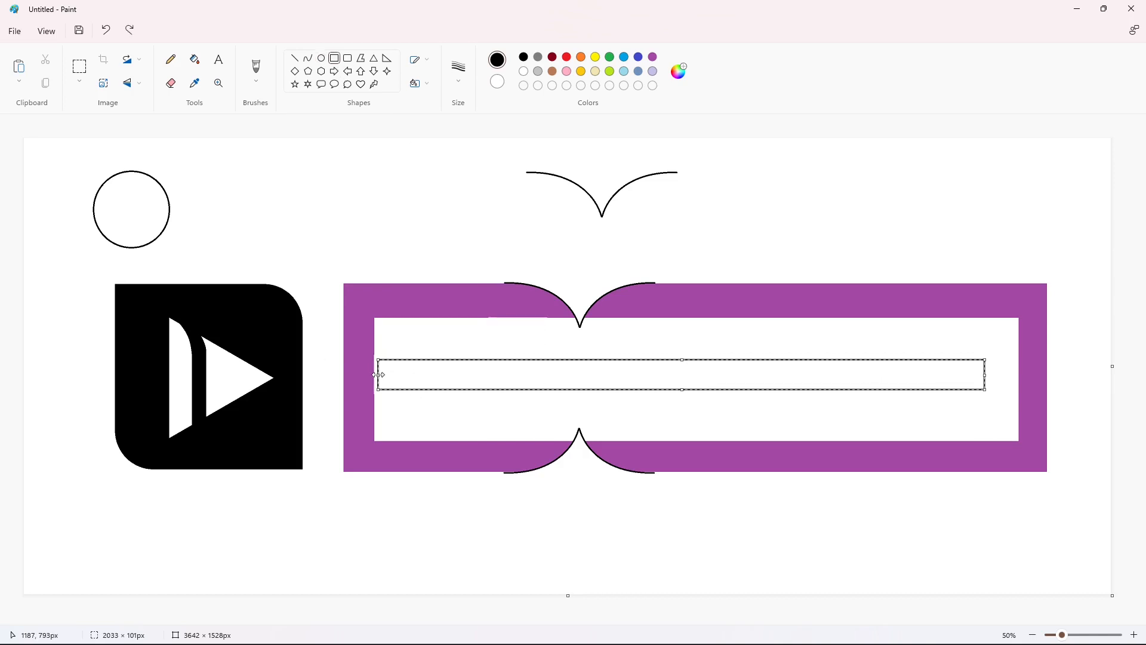
click(840, 580)
Step: Draw a small black circle outline and place it above the frame, beside the joined curves
drag(498, 327, 548, 366)
mouse_move(524, 349)
mouse_down()
mouse_move(523, 359)
mouse_move(504, 340)
mouse_move(730, 212)
mouse_up()
click(669, 244)
Step: Copy the small circle and fit the copy between the interior's upper edge and the long rectangle, just before the upper curve point
click(79, 66)
drag(691, 175, 784, 256)
click(836, 263)
click(1134, 635)
drag(836, 621, 745, 621)
click(1033, 635)
key(ctrl+v)
drag(61, 173, 526, 338)
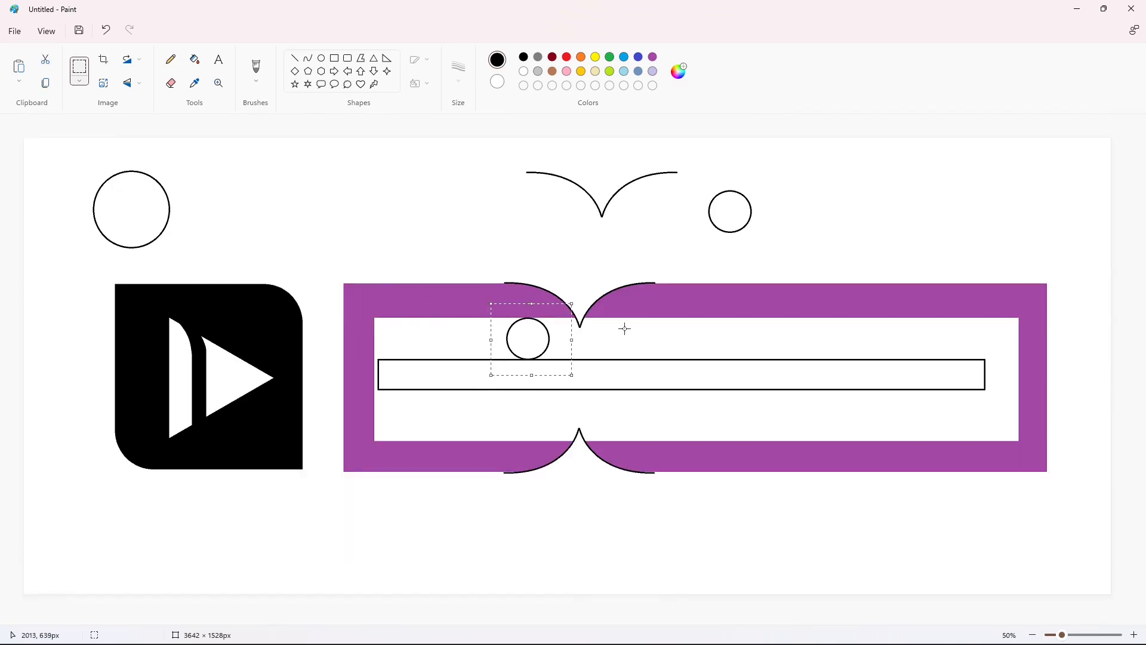
key(ctrl+v)
mouse_move(66, 174)
mouse_down()
mouse_move(530, 417)
mouse_move(584, 537)
mouse_up()
key(ctrl+z)
Step: Draw a wider oval below the frame and place a copy between the long rectangle and the interior's lower edge, under the small circle
click(323, 59)
click(80, 66)
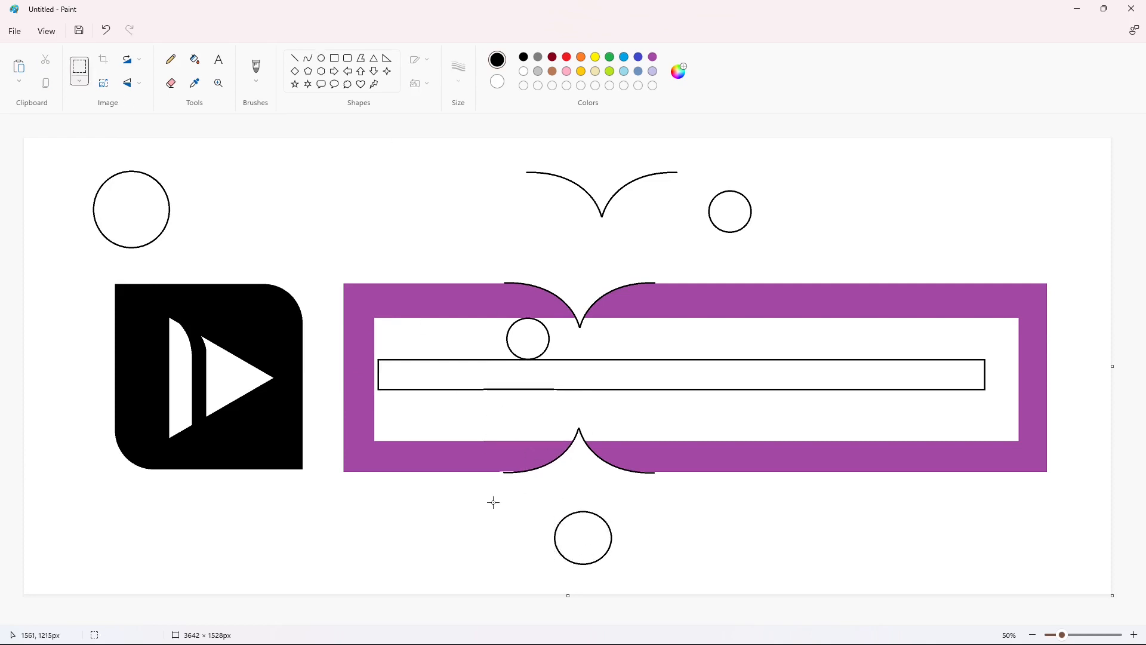
drag(491, 502, 652, 589)
key(ctrl+c)
key(ctrl+v)
drag(80, 189, 526, 422)
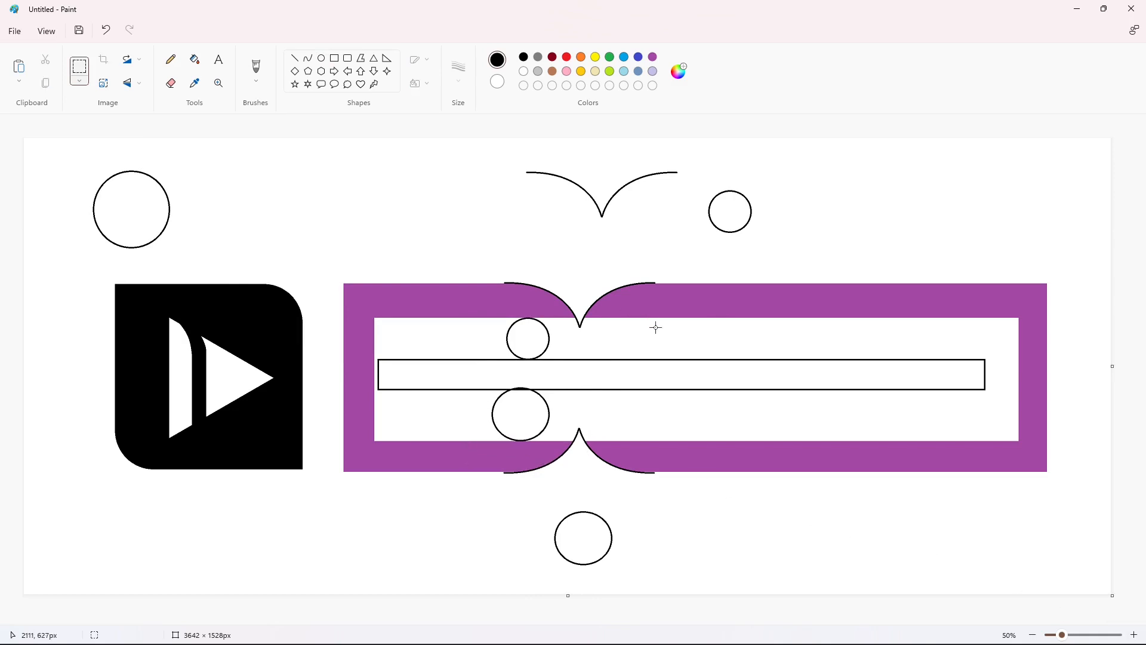
Step: Draw an ellipse about 323 × 305 px over the long rectangle, enlarge it slightly and move it above the frame beside the small circle
click(323, 59)
drag(640, 319, 739, 411)
drag(713, 373, 676, 371)
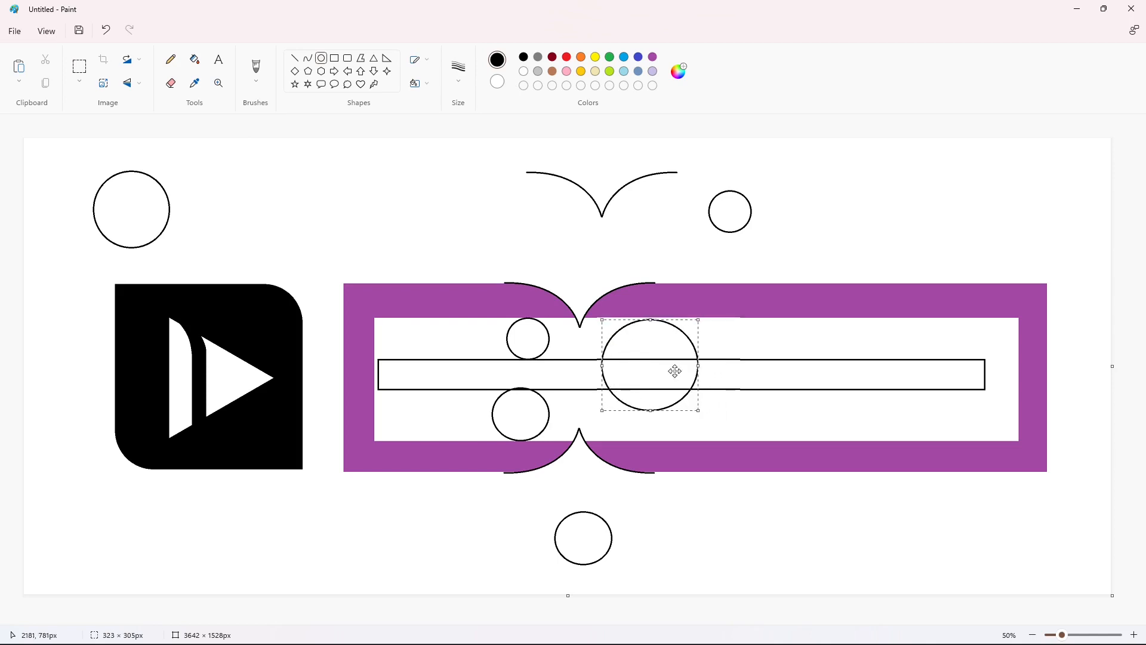
drag(653, 319, 654, 308)
mouse_move(656, 339)
mouse_down()
mouse_move(813, 519)
mouse_move(839, 187)
mouse_up()
click(693, 168)
Step: Erase two gaps in the large circle's outline and remove its lower-right part with a white fill, keeping the upper-left arc
click(81, 66)
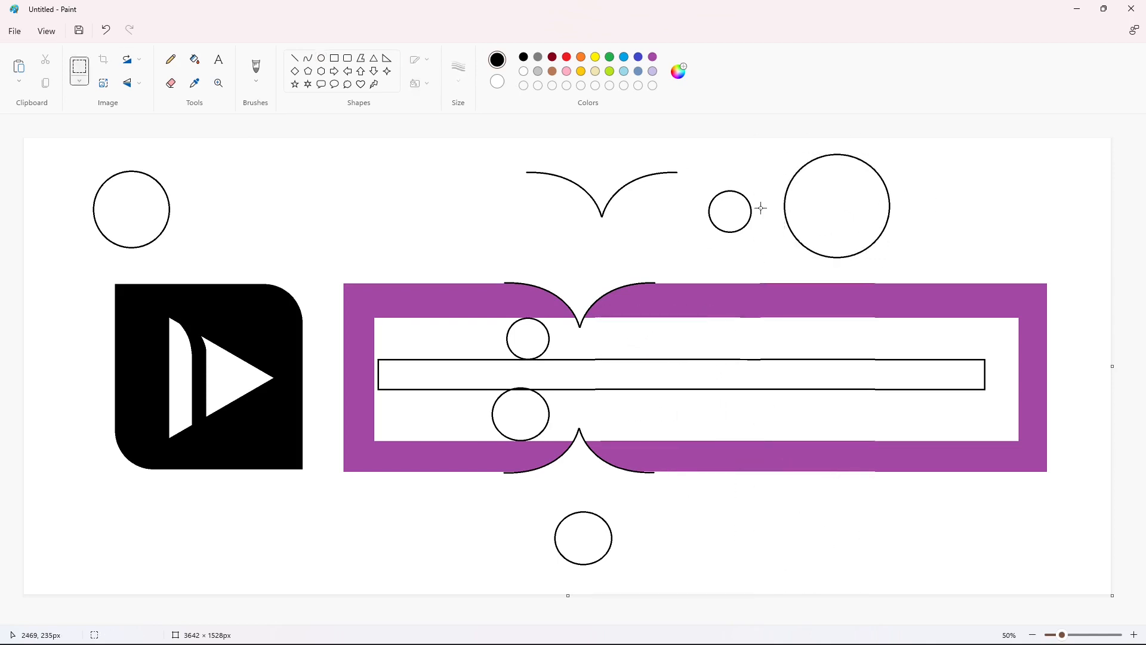
click(170, 85)
click(865, 161)
click(794, 238)
click(194, 60)
click(523, 71)
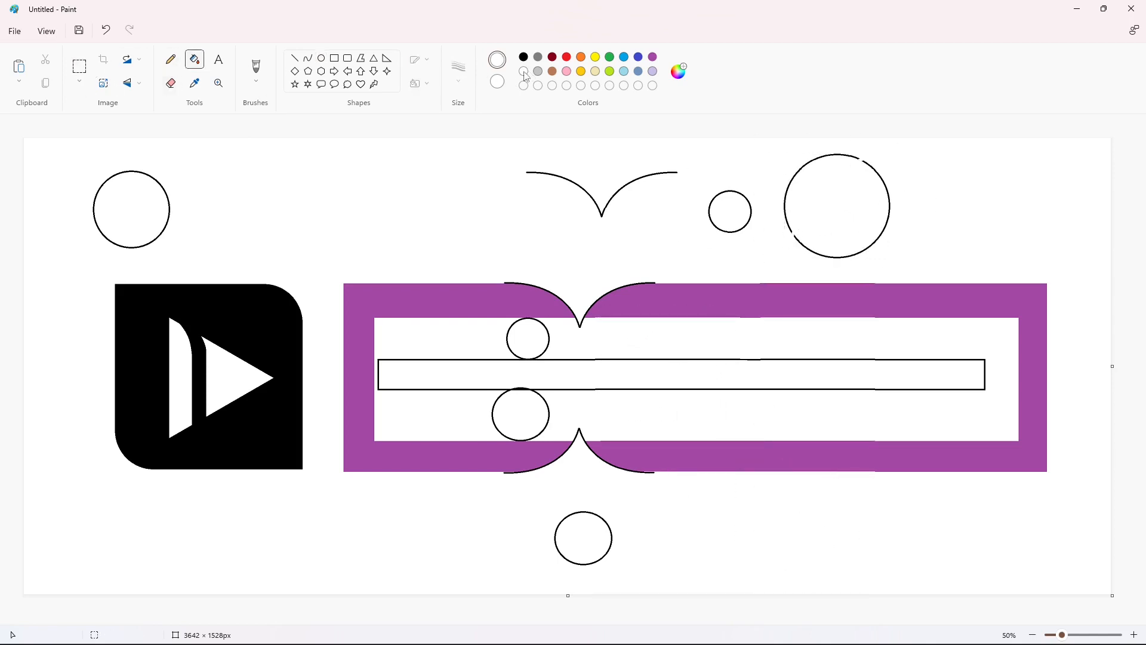
click(890, 205)
Step: Copy the arc and align the copy with the interior's upper edge, just right of the curve points
click(80, 67)
drag(765, 145, 910, 249)
key(ctrl+c)
key(ctrl+v)
drag(119, 197, 684, 367)
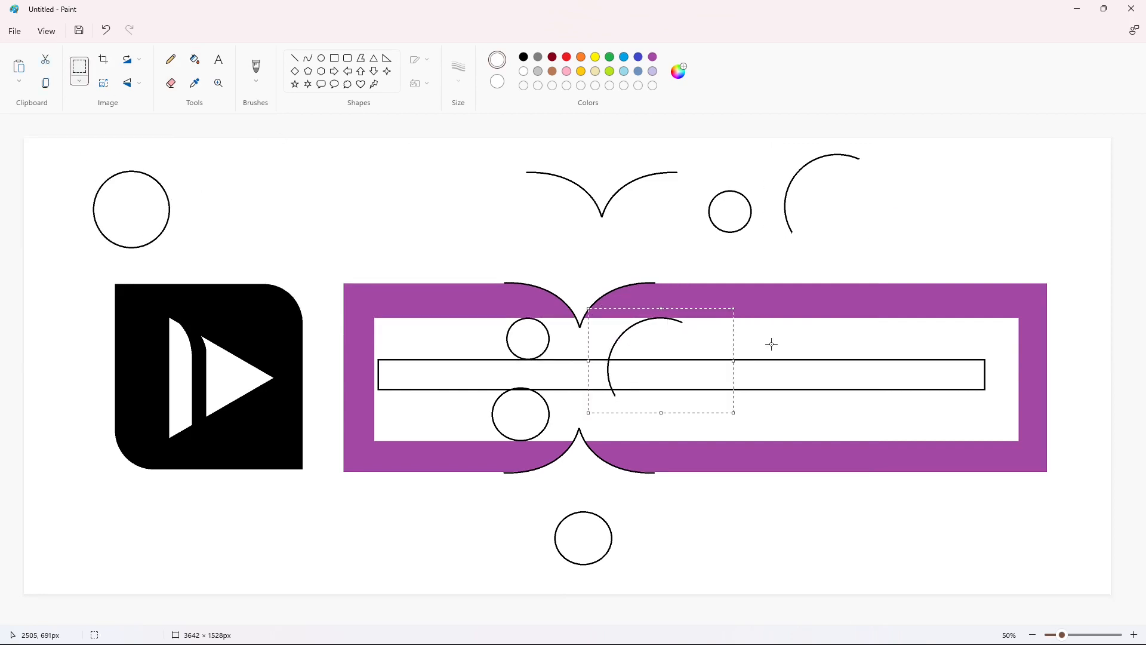
key(Left)
key(Left)
key(Left)
key(Left)
key(Left)
key(Left)
key(Left)
key(Left)
key(Left)
key(Left)
key(Left)
key(Left)
key(Left)
key(Left)
key(Left)
key(Left)
key(Left)
key(Left)
key(Left)
key(Left)
key(Left)
key(Down)
Step: Paste another arc, flip it vertically and align it under the first so the two form a C touching the interior's lower edge
scroll(1036, 543, up, 1)
drag(1022, 620, 800, 623)
key(ctrl+v)
click(133, 84)
click(129, 107)
drag(122, 236, 665, 277)
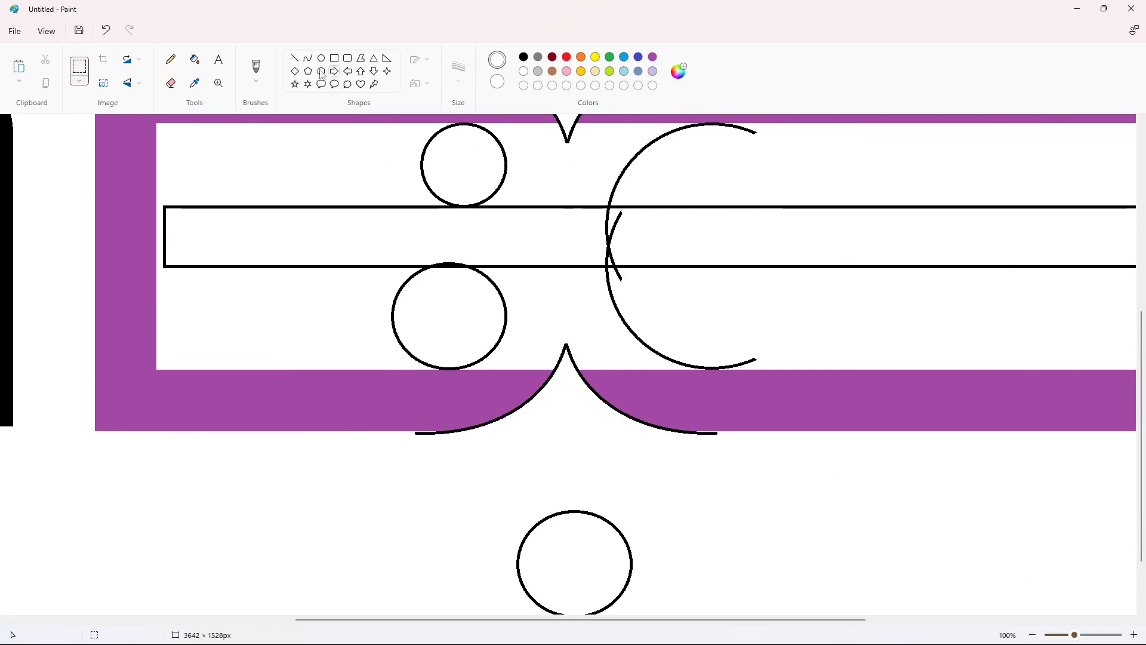
Step: Separate the overlapping arc ends from the C with a white vertical line about 70 px long and fill the upper stray end white
click(294, 58)
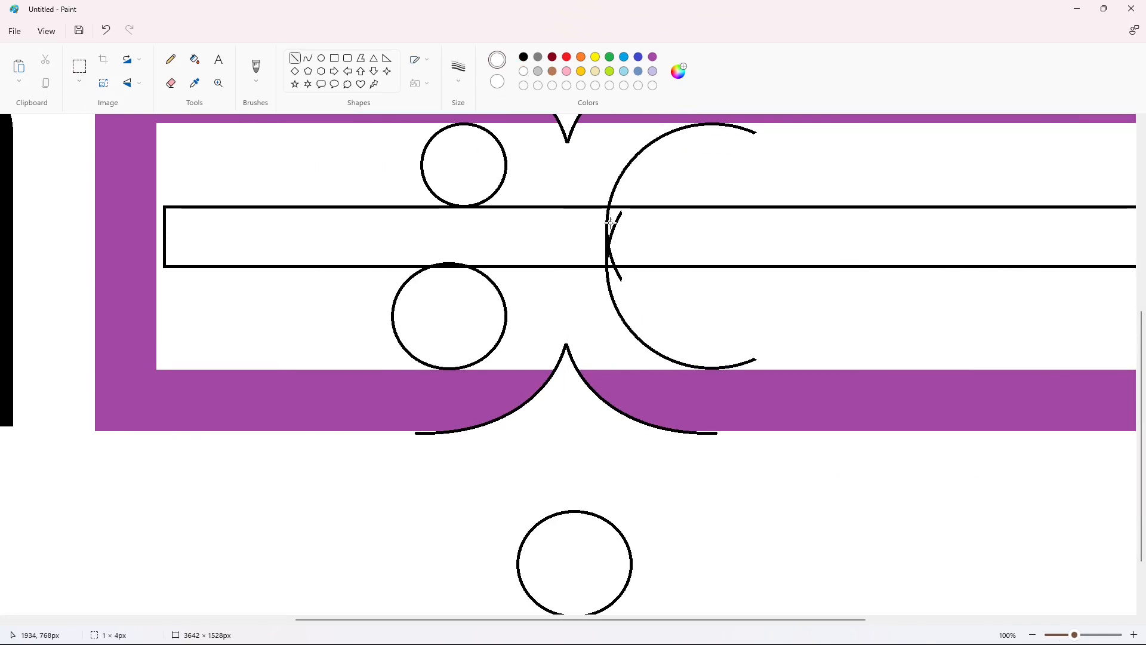
key(ctrl+z)
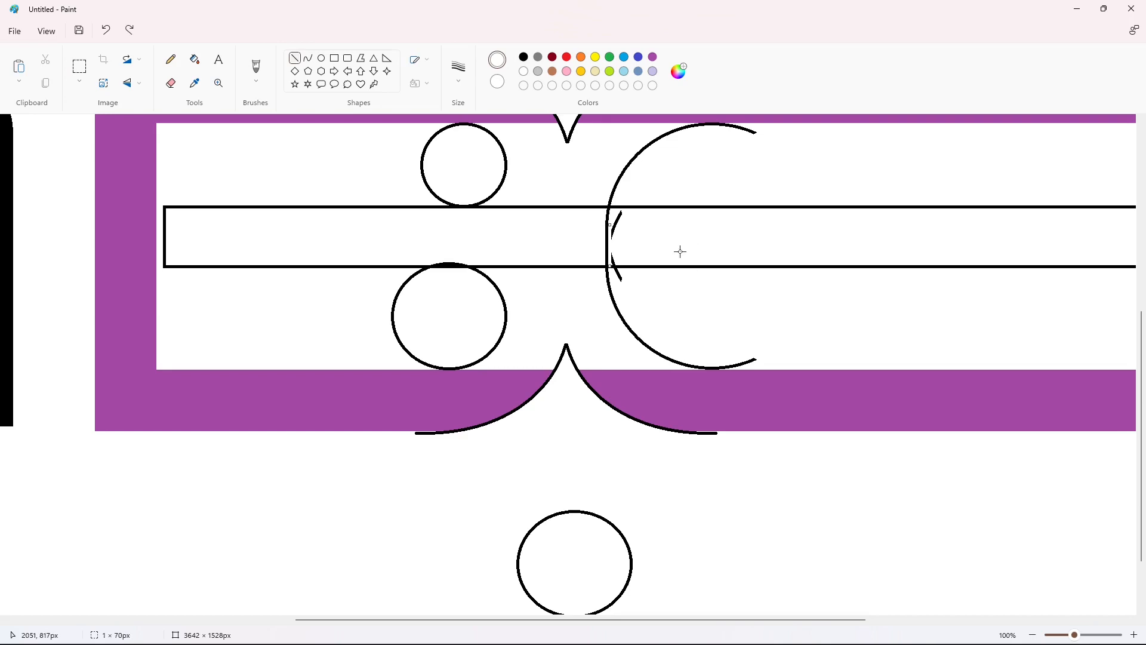
click(195, 59)
click(295, 58)
scroll(826, 335, up, 2)
ctrl+scroll(1003, 581, down, 1)
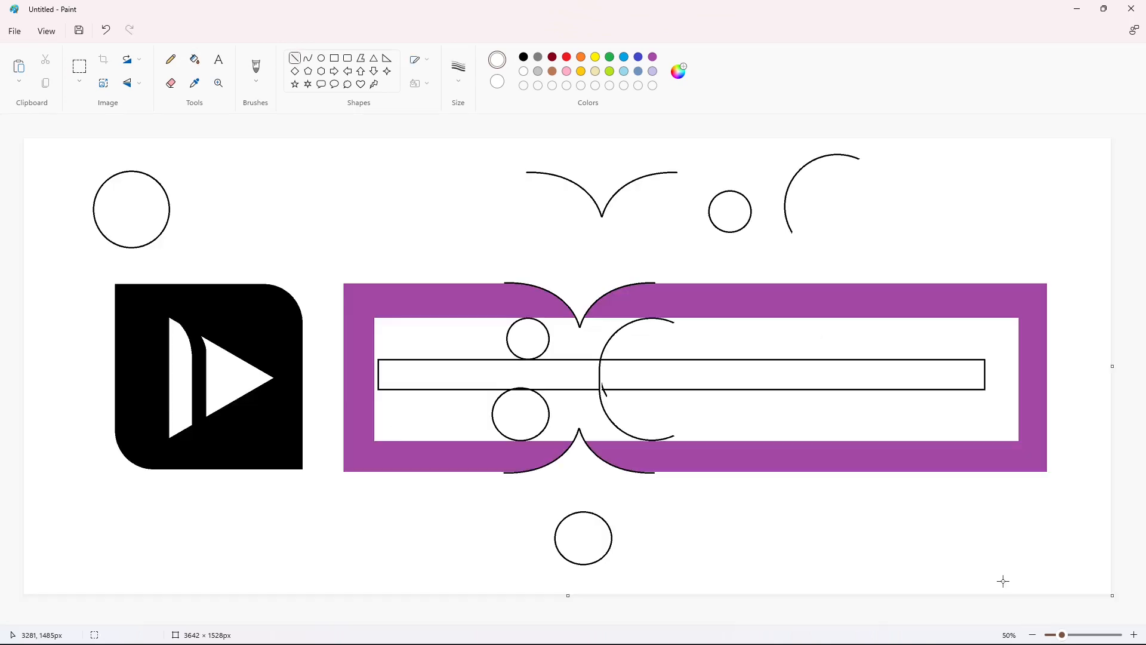
drag(820, 297, 908, 396)
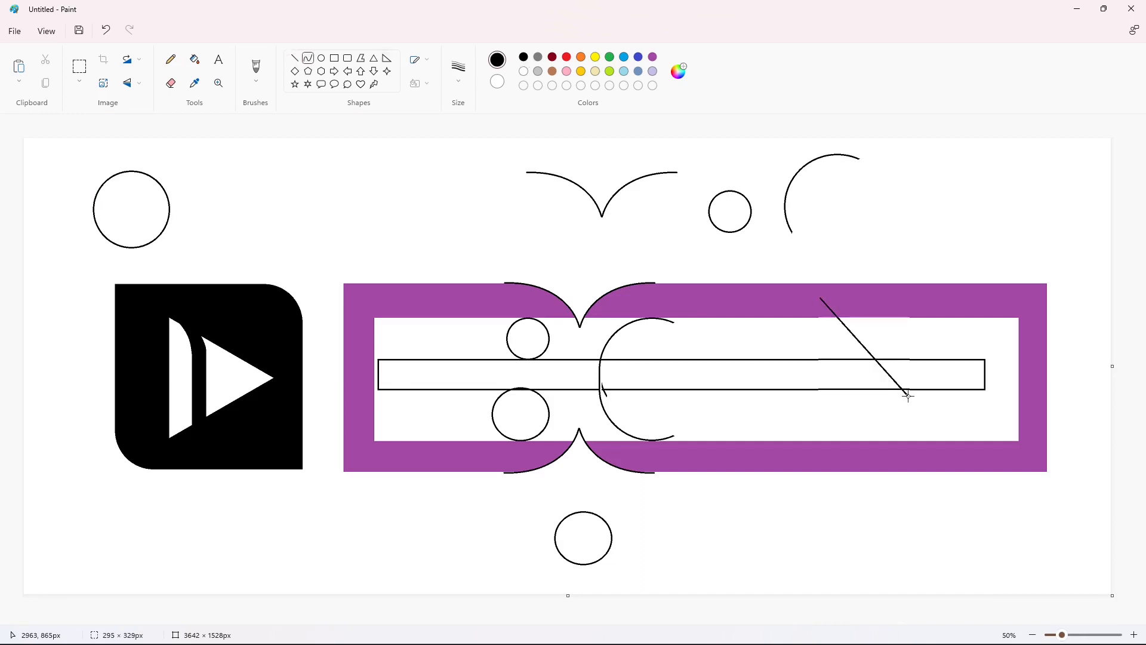
key(ctrl+z)
click(321, 58)
Step: Paste the arc, flip it horizontally and vertically, and place it right of the C against the interior's lower edge
key(ctrl+v)
click(132, 84)
click(134, 124)
click(131, 83)
click(147, 105)
drag(128, 202, 756, 412)
key(ctrl+v)
click(132, 84)
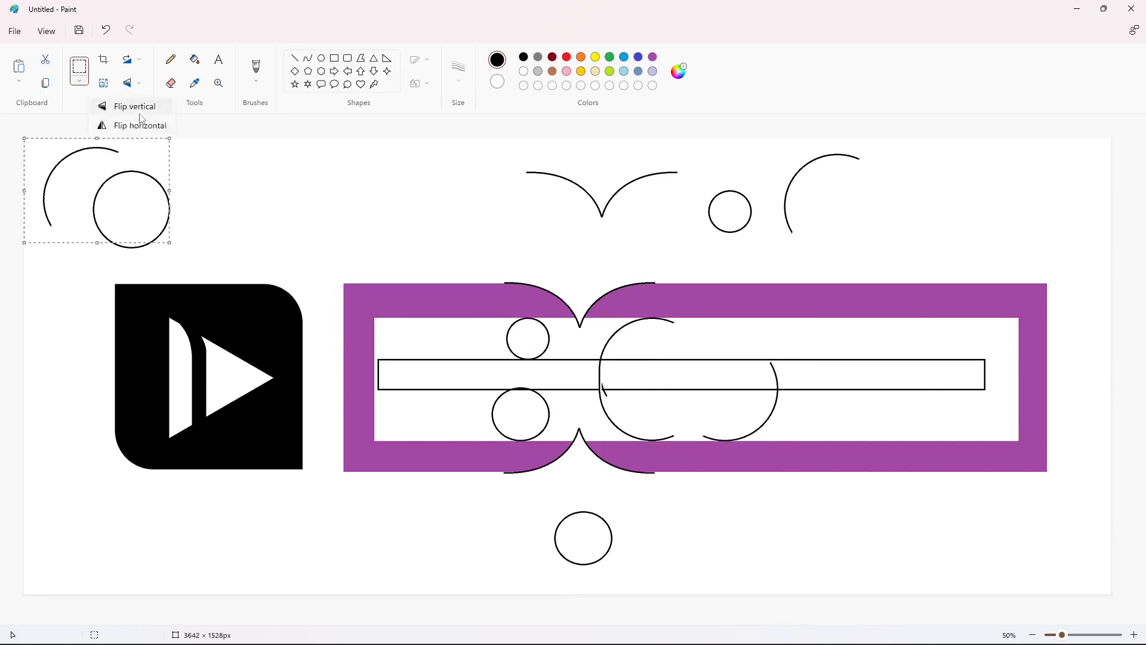
click(141, 125)
click(132, 83)
click(142, 105)
drag(121, 202, 758, 410)
key(Right)
key(Right)
key(Right)
key(Right)
key(Right)
key(Right)
key(Right)
key(Right)
key(Right)
key(Right)
key(Down)
key(Down)
key(Down)
key(Down)
key(Down)
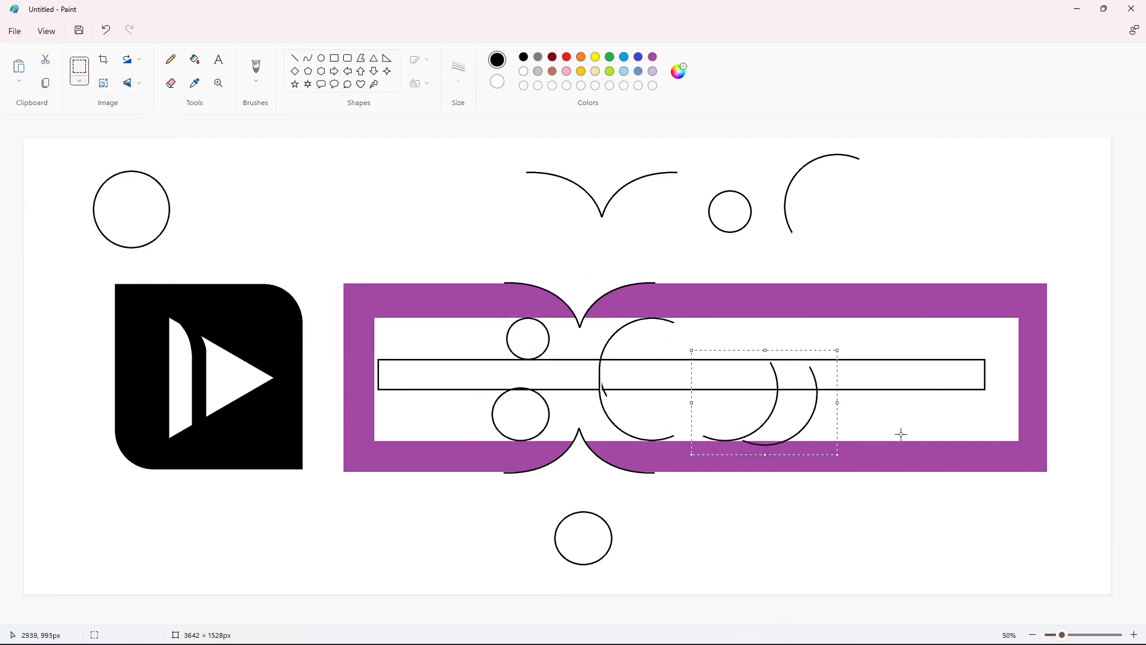
key(ctrl+z)
key(ctrl+z)
Step: Draw a short curve rising from the interior's lower edge beside the flipped arc, and split the upper purple band with a white vertical line
click(308, 58)
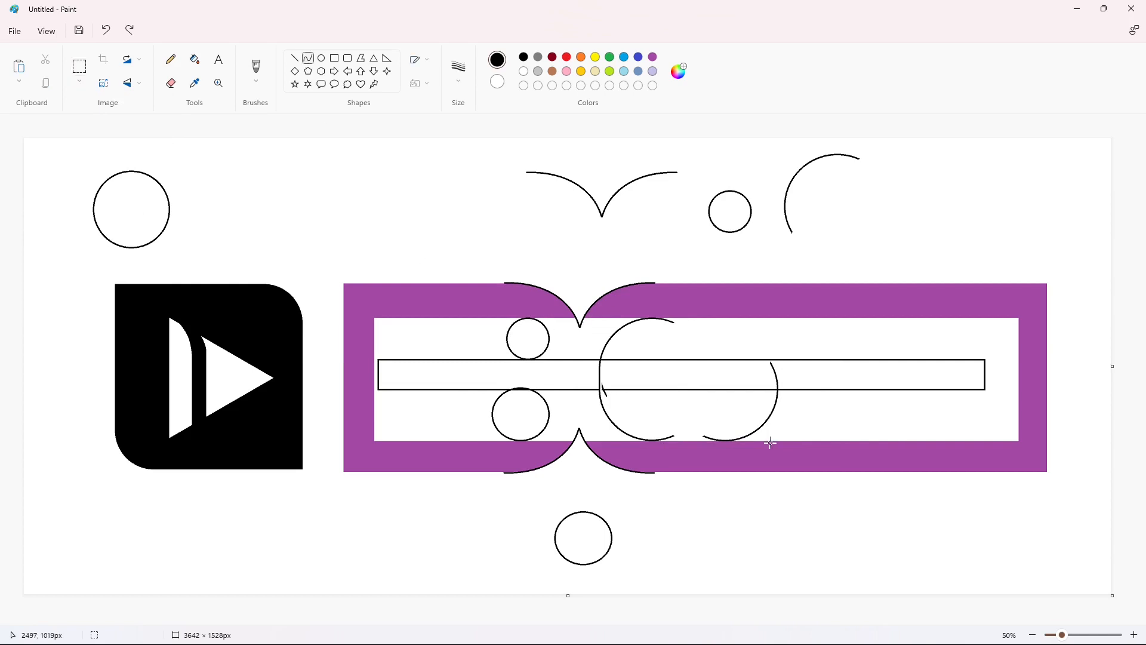
drag(789, 445, 808, 383)
mouse_move(795, 422)
mouse_down()
mouse_move(809, 389)
mouse_move(808, 413)
mouse_up()
key(ctrl+z)
click(855, 500)
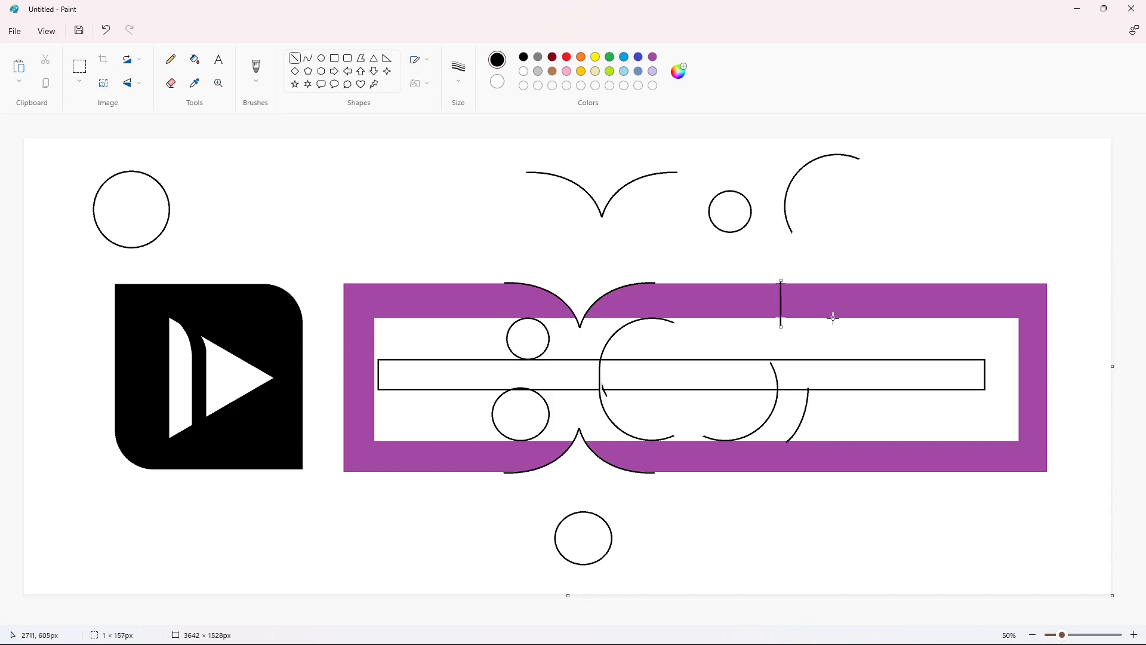
click(195, 60)
click(524, 72)
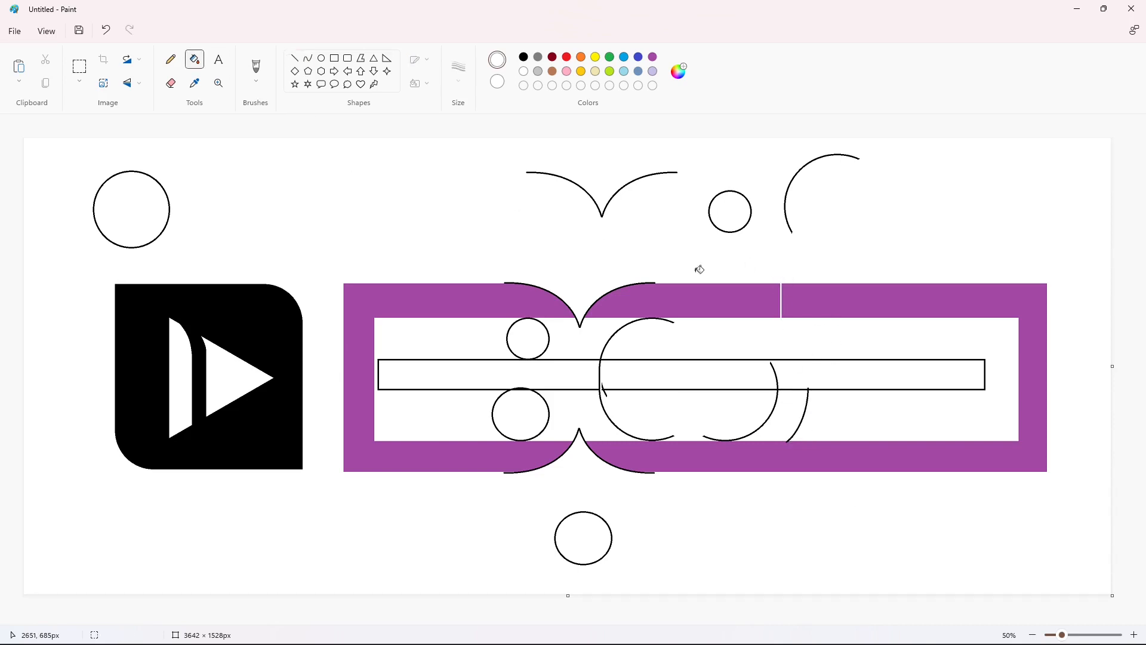
Step: Draw a black circle about 413 × 415 px over the frame's lower-right part, shrink it slightly and move it above the frame
click(322, 58)
click(524, 56)
drag(847, 344, 975, 473)
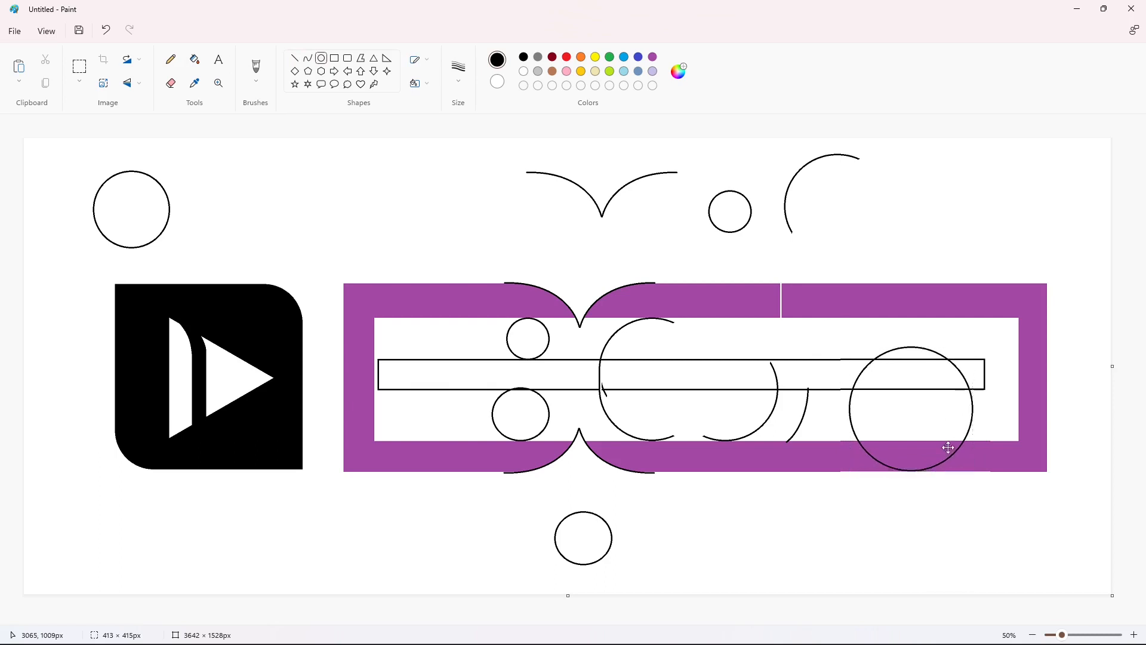
drag(975, 345, 909, 359)
drag(917, 401, 983, 190)
click(171, 83)
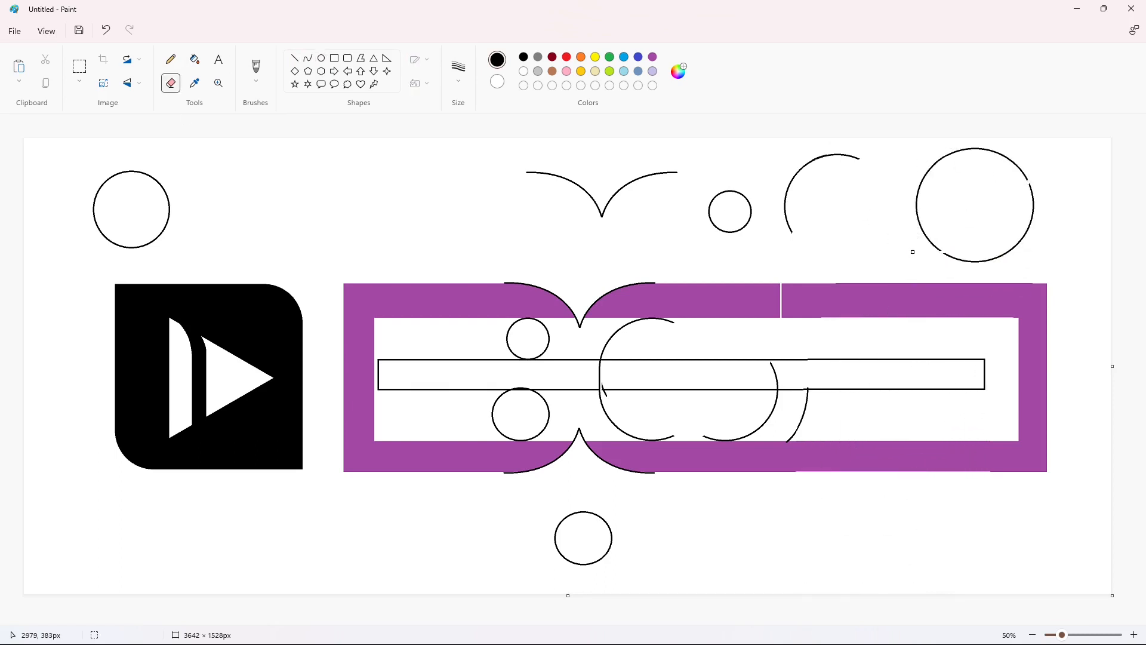
click(195, 59)
click(524, 71)
click(1025, 174)
click(79, 66)
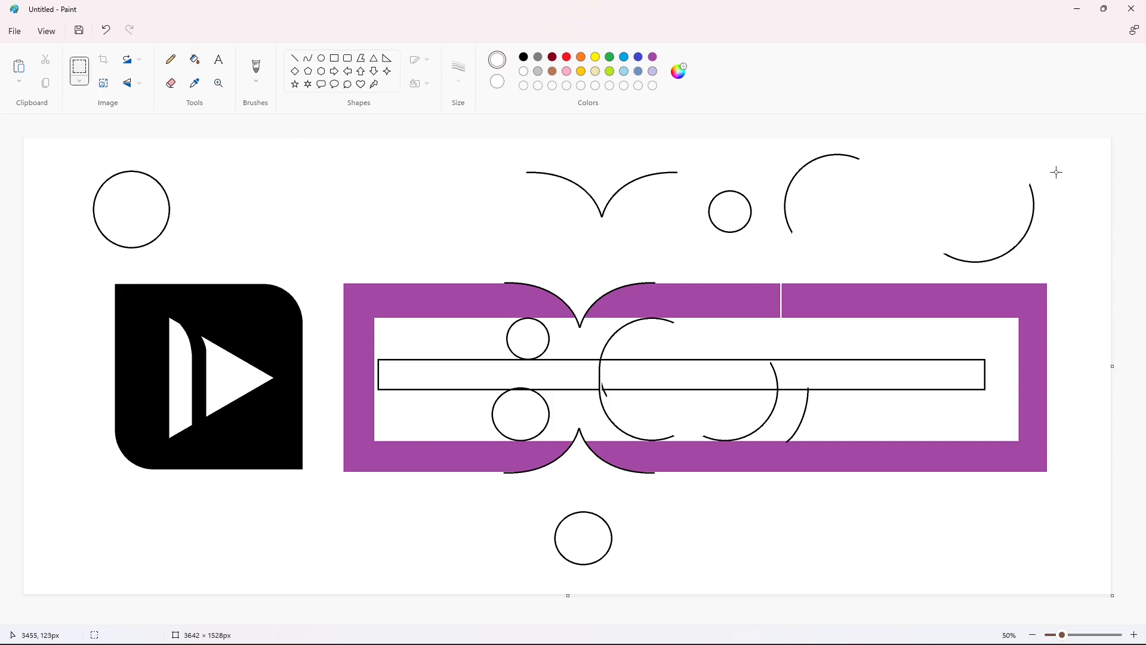
drag(1057, 169, 900, 270)
key(ctrl+c)
key(ctrl+v)
drag(106, 206, 916, 445)
key(Down)
key(Down)
key(Down)
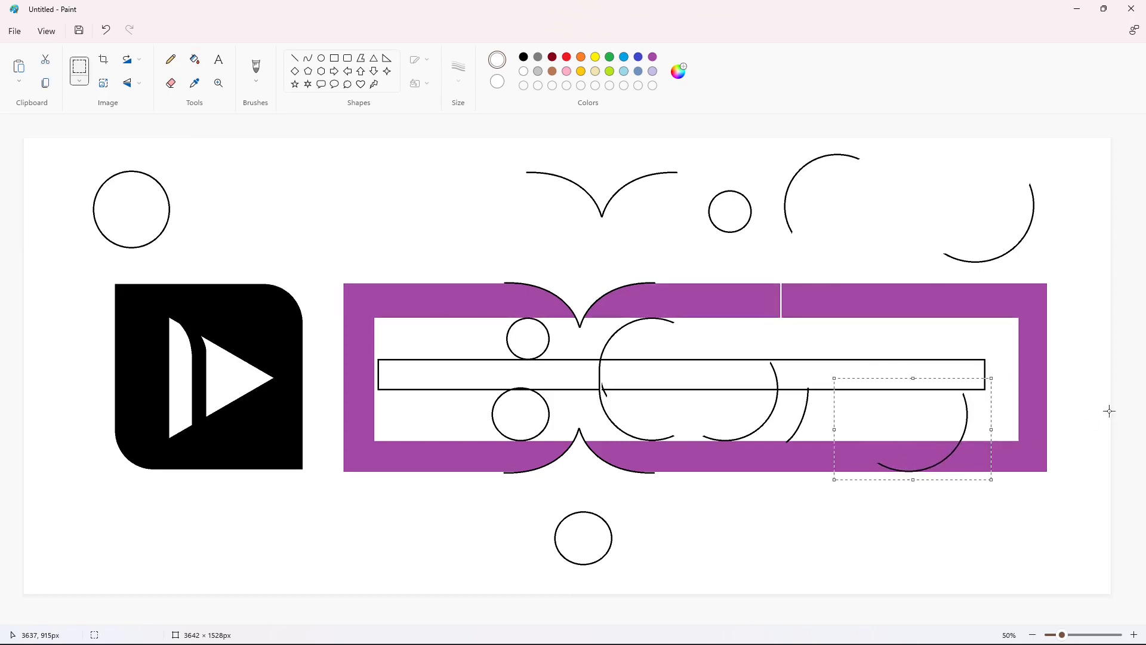
key(ctrl+z)
key(ctrl+z)
key(ctrl+z)
key(ctrl+z)
key(ctrl+z)
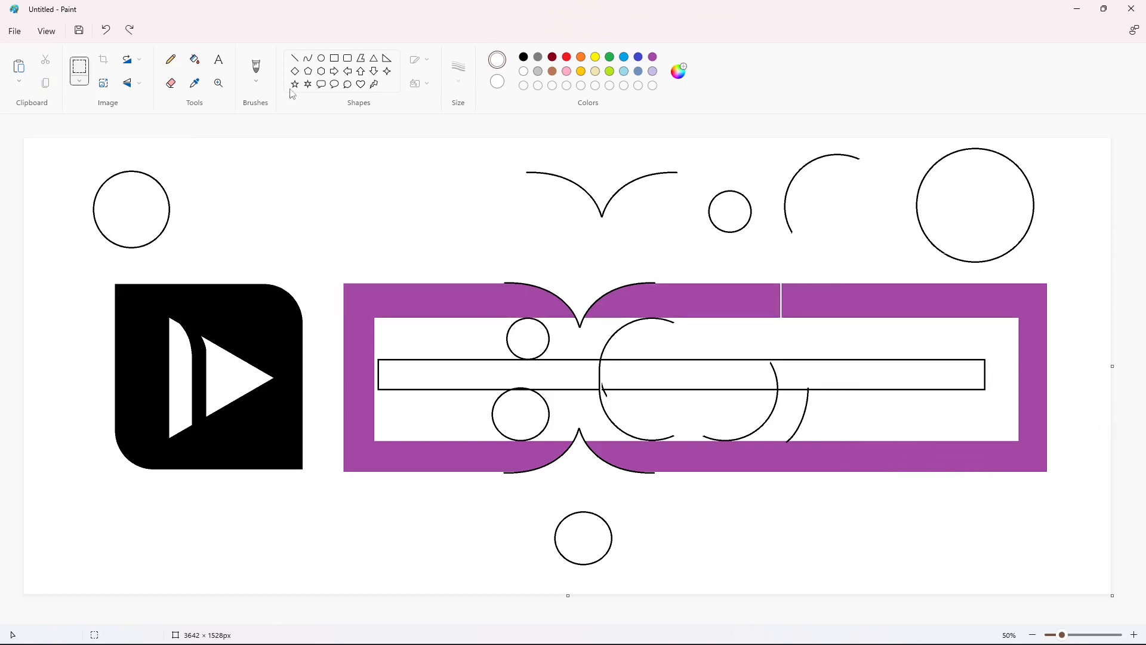
Step: Erase gaps at the largest circle's upper right and lower left, and remove the upper-left outline with a white fill
click(173, 84)
click(194, 60)
click(1009, 158)
Step: Copy the remaining lower-right arc and place the copy near the frame's lower-right corner, its bottom touching the frame's outer lower edge
click(79, 66)
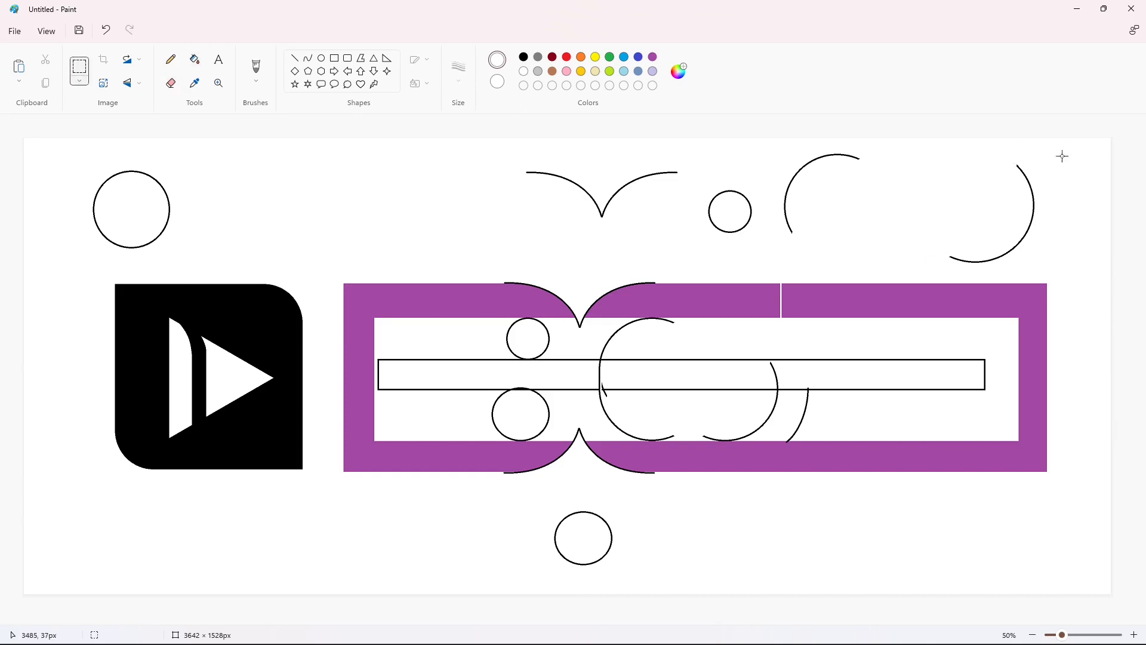
drag(1064, 149, 893, 274)
key(ctrl+c)
key(ctrl+v)
mouse_move(111, 205)
mouse_down()
mouse_move(896, 410)
mouse_move(904, 422)
mouse_up()
key(Down)
key(Down)
key(Down)
key(Down)
key(Down)
key(Down)
key(Down)
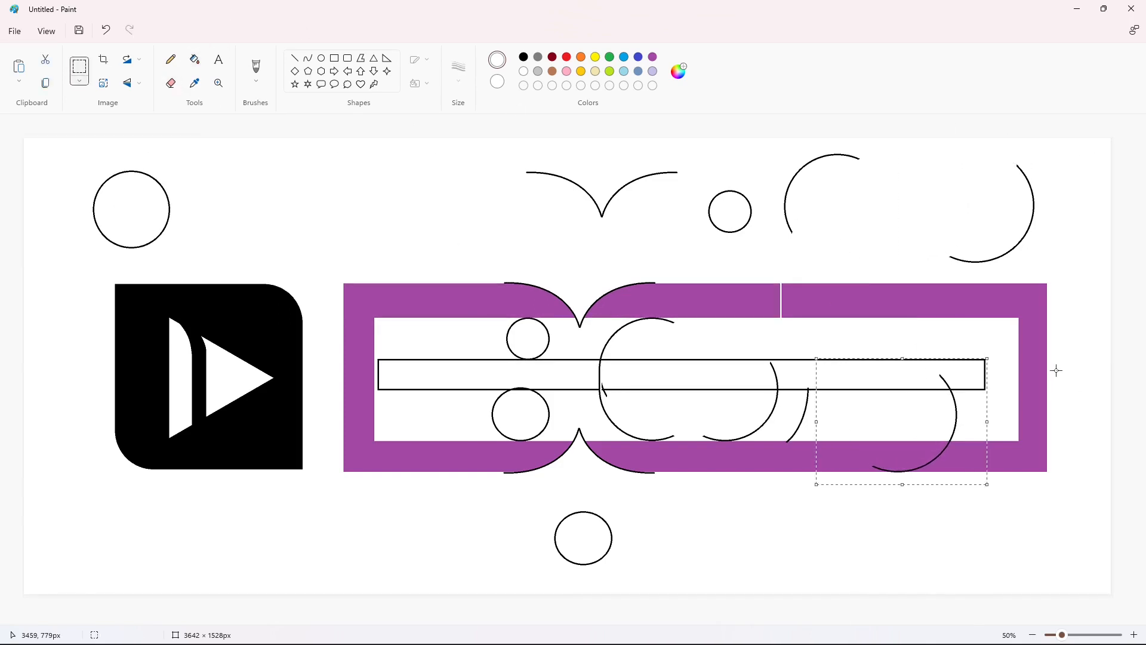
Step: Nudge the pasted lower-right arc further right, keeping its bottom on the frame's outer lower edge
key(Right)
key(Right)
key(Right)
key(Right)
key(Right)
key(Right)
key(Right)
key(Right)
key(Right)
key(Right)
key(Right)
key(Right)
key(Right)
key(Right)
key(Right)
key(Right)
key(Right)
key(Right)
key(Right)
key(Right)
click(1065, 368)
Step: Paste another arc copy, flip it vertically and horizontally, and place it on the upper purple band just right of the white divider
key(ctrl+v)
click(131, 83)
click(134, 105)
click(131, 84)
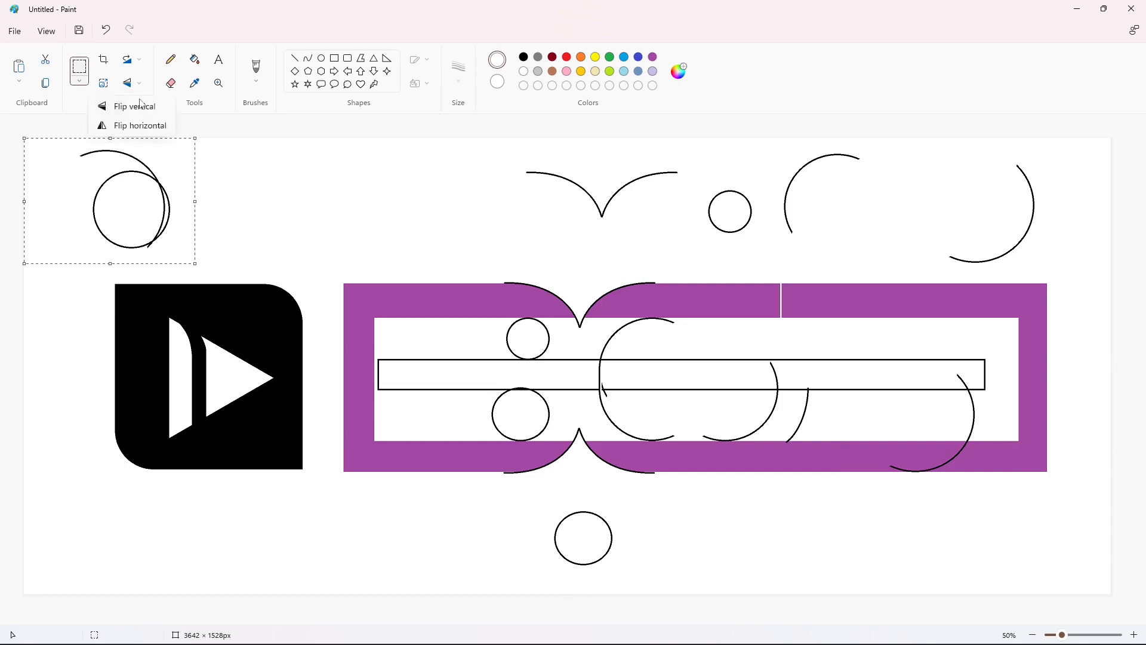
click(137, 125)
drag(133, 184, 881, 318)
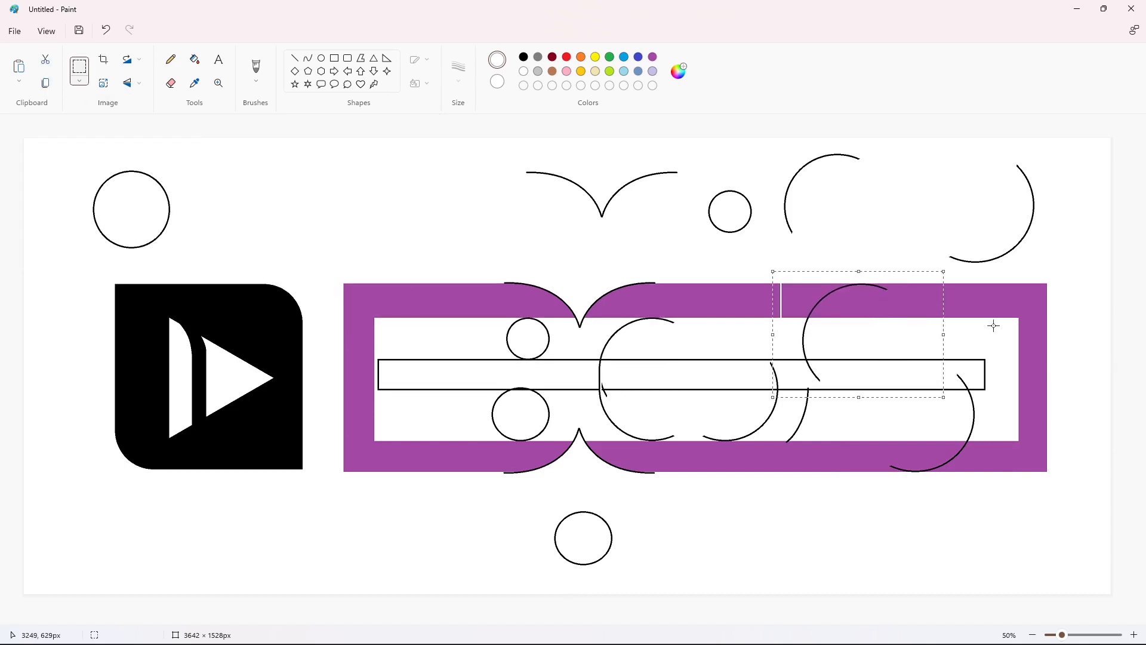
click(323, 61)
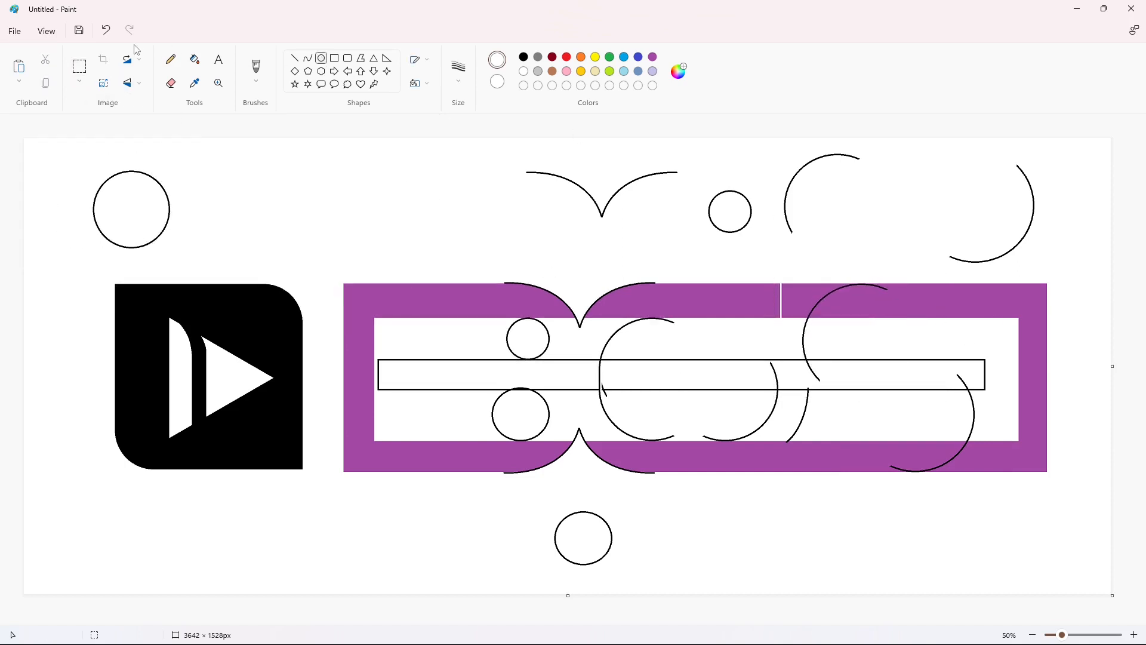
Step: Copy the small circle above the frame into the flipped upper arc, resting it on the long bar, and nudge it left toward the arc
click(81, 67)
drag(689, 179, 760, 240)
key(ctrl+c)
key(ctrl+v)
drag(66, 173, 869, 342)
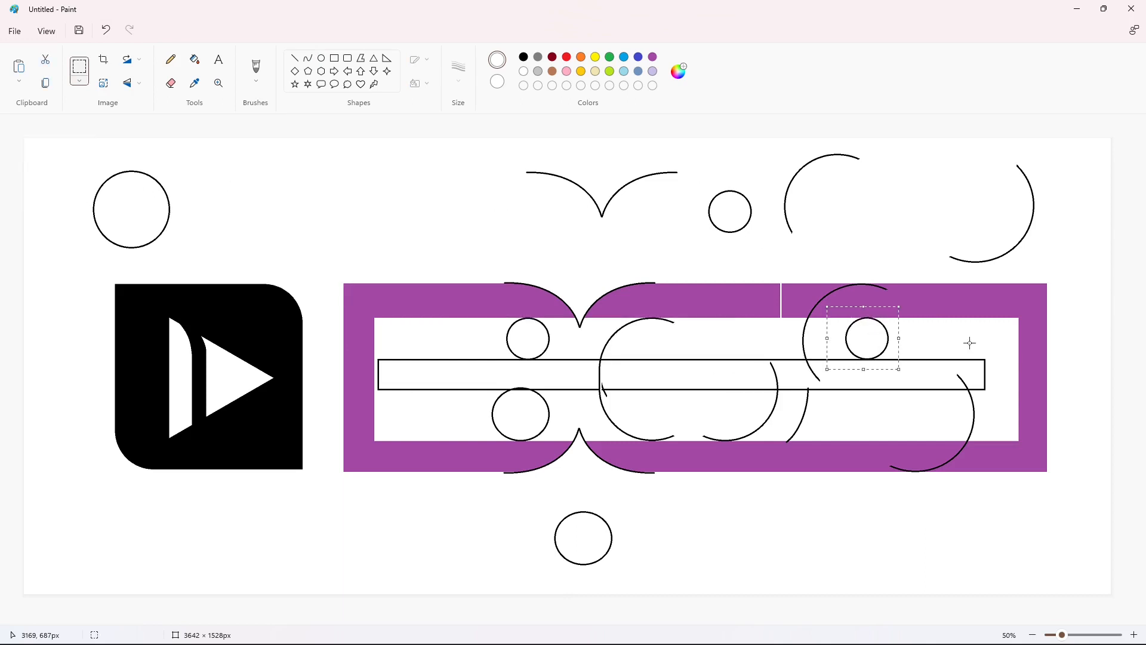
key(Left)
key(Left)
key(Left)
key(Left)
key(Left)
key(Left)
key(Left)
key(Left)
key(Left)
key(Left)
key(Left)
key(Left)
key(Left)
key(Left)
key(Left)
key(Left)
key(Left)
key(Left)
key(Left)
key(Left)
drag(55, 150, 232, 257)
key(ctrl+c)
key(ctrl+v)
drag(114, 193, 917, 396)
key(ctrl+z)
Step: Copy the circle below the frame and place the copy under the long bar, inside the lower-right arc
drag(520, 494, 673, 579)
key(ctrl+c)
key(ctrl+v)
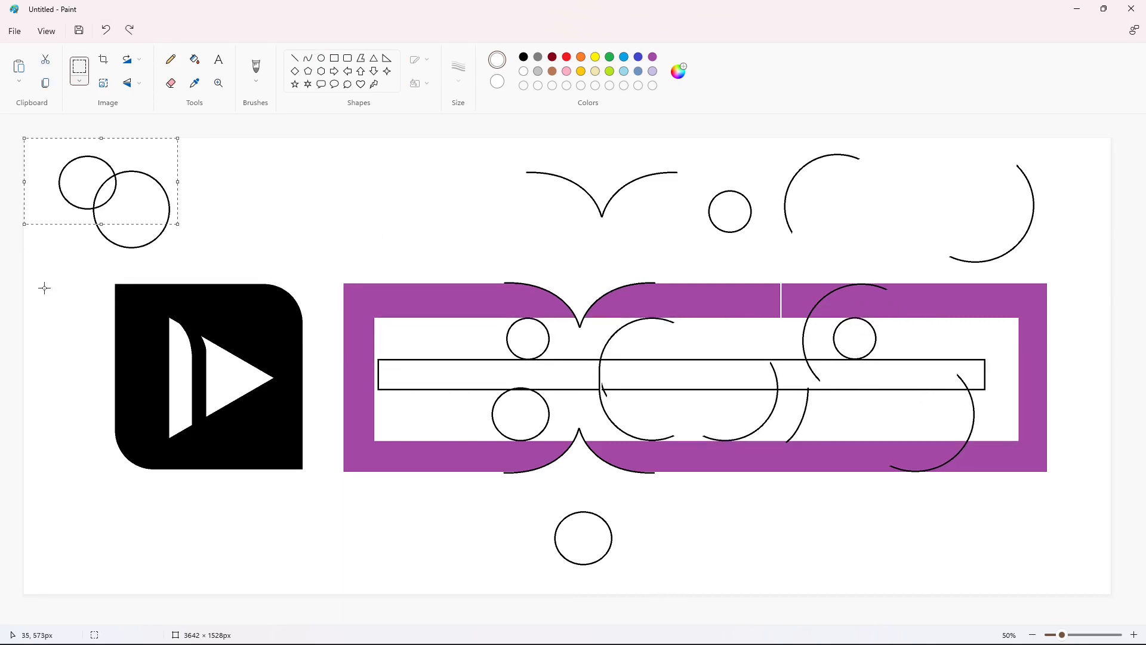
drag(167, 191, 994, 421)
click(1009, 514)
Step: Cut the upper band near its right end with a white vertical line and fill the frame's right side beyond it white
click(294, 58)
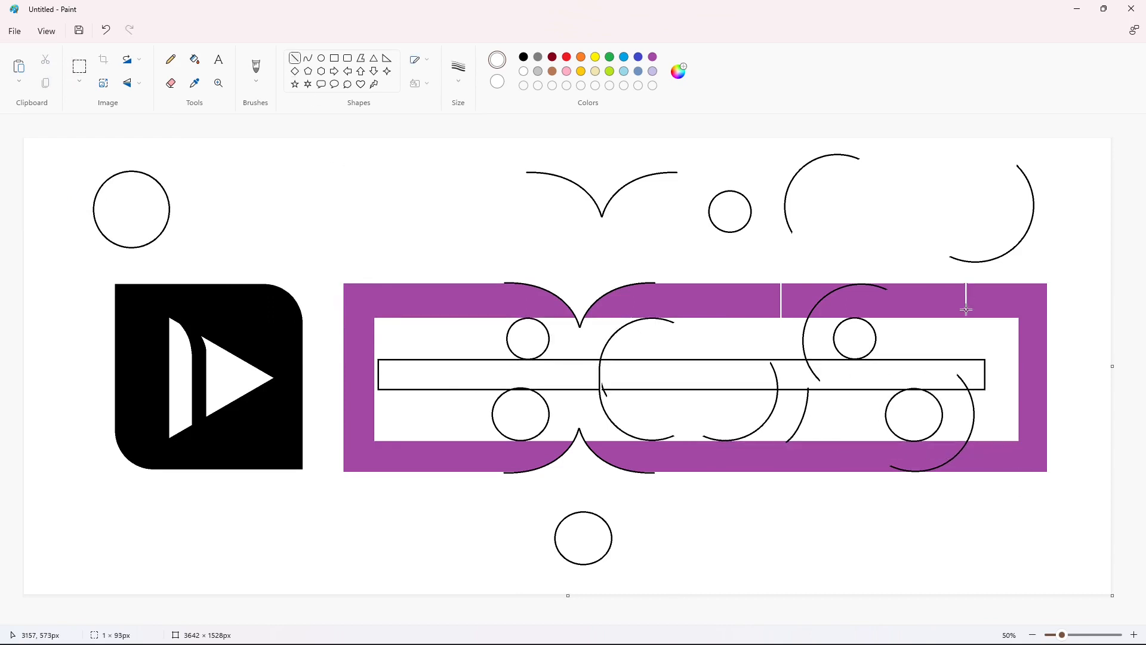
click(194, 59)
click(1009, 300)
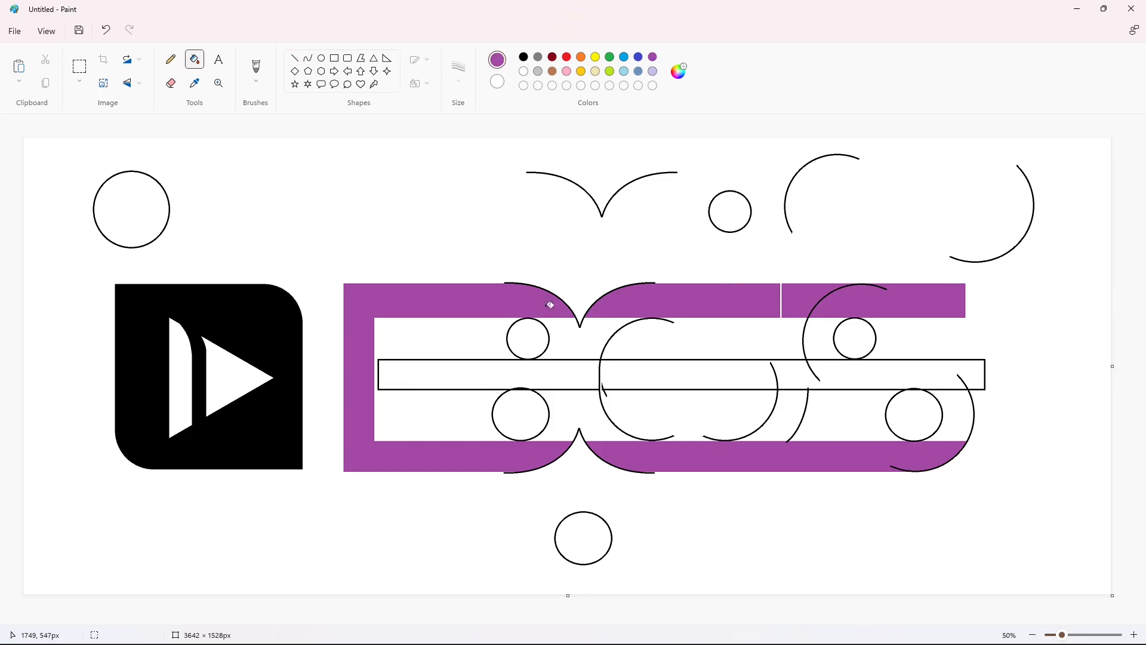
Step: Fill purple the long bar's left part, the areas between the left circles and the large arc, and the area beside the short lower curve
click(570, 374)
click(573, 340)
click(573, 407)
click(782, 424)
click(750, 373)
key(ctrl+z)
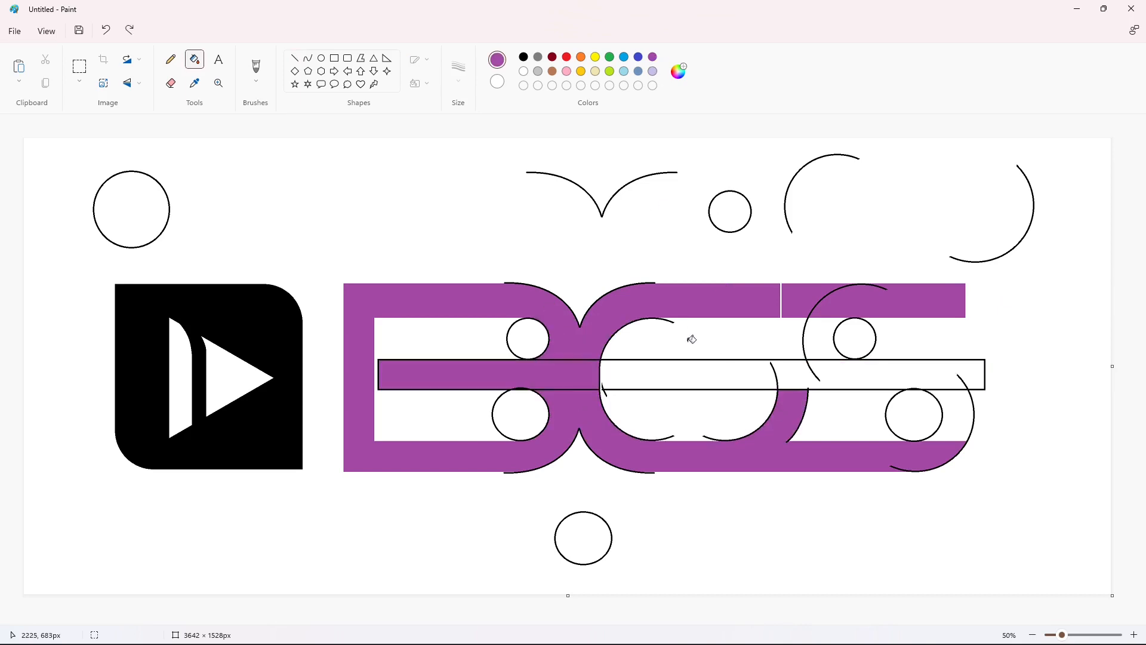
Step: Draw a short black vertical line across the long bar inside the middle letter's opening
click(294, 58)
click(523, 57)
click(531, 174)
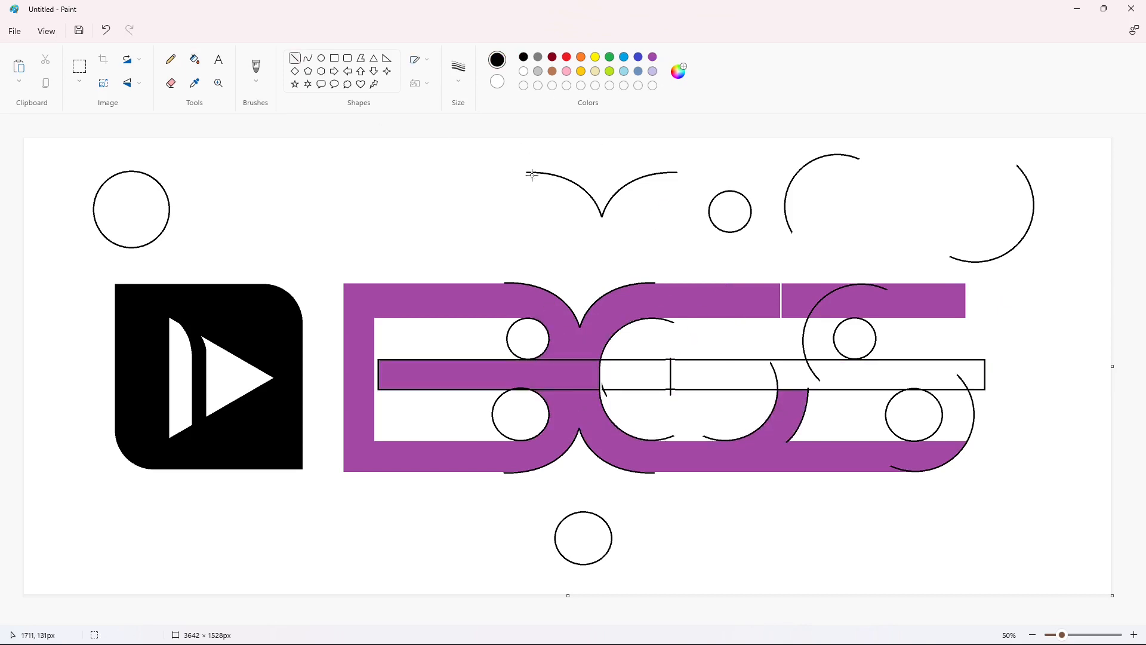
Step: Fill purple the bar's part right of the new line and the areas between the two right-hand arcs and their circles
click(195, 59)
click(652, 57)
click(759, 373)
click(833, 343)
click(961, 412)
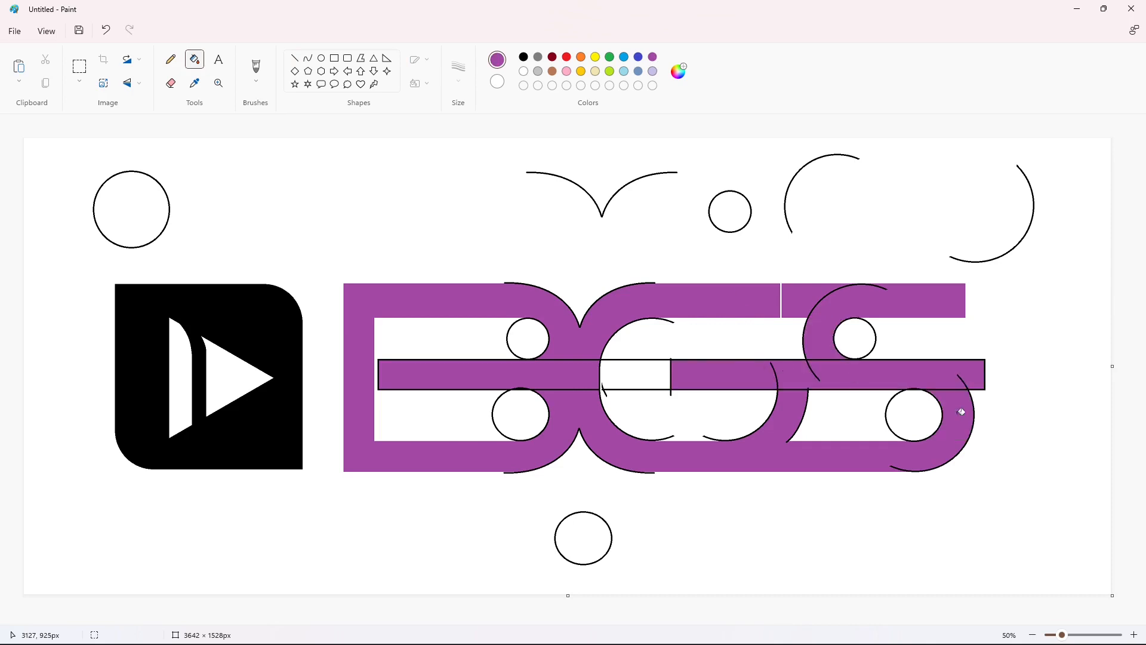
Step: Draw a black curve across the long bar above the lower-right circle, and another rounding the bar's left end
click(308, 57)
click(524, 57)
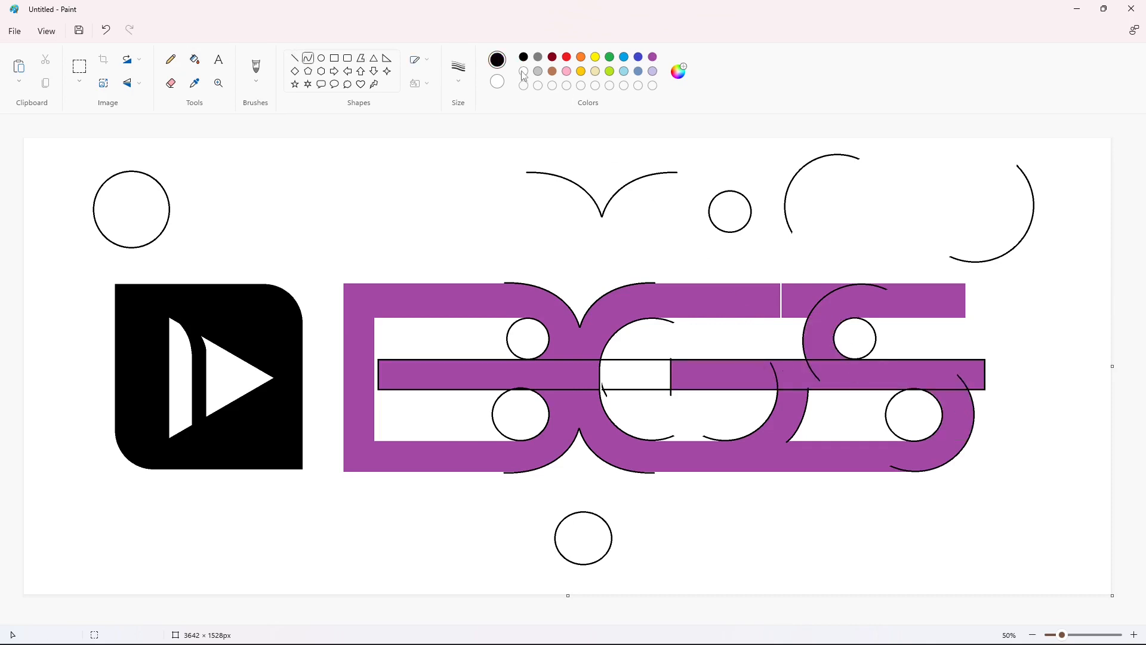
drag(884, 358, 928, 390)
drag(910, 369, 905, 361)
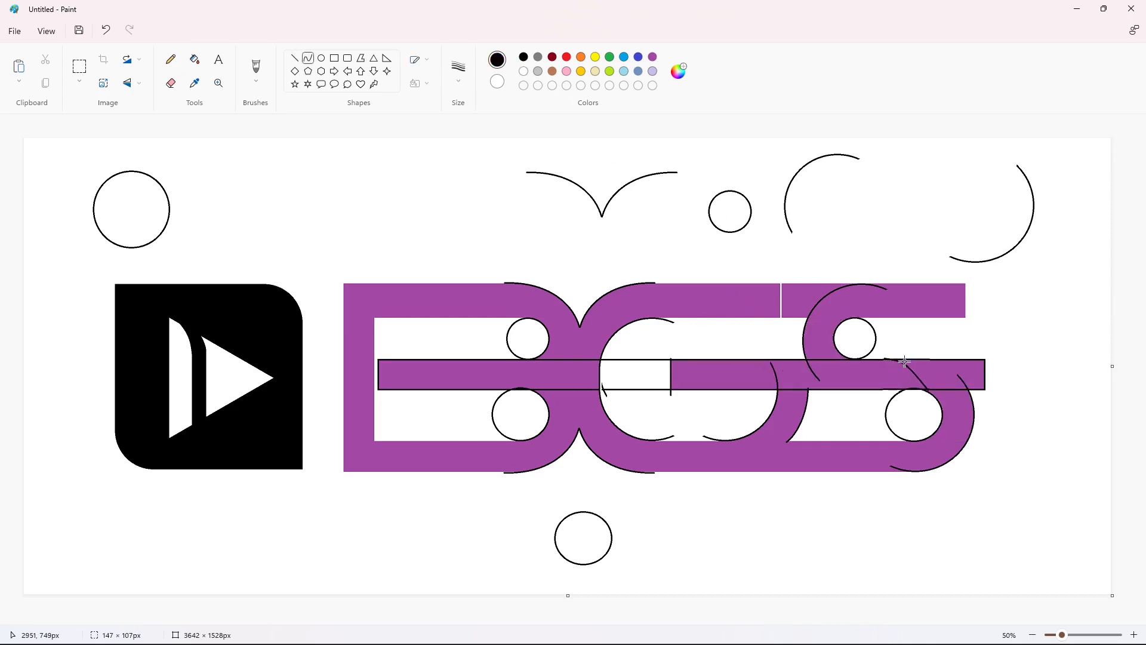
key(ctrl+z)
mouse_move(883, 358)
mouse_down()
mouse_move(920, 379)
mouse_move(903, 361)
mouse_up()
click(1020, 390)
drag(378, 389, 382, 363)
click(769, 524)
Step: Fill the play icon's body purple and the canvas background black
click(194, 59)
click(256, 307)
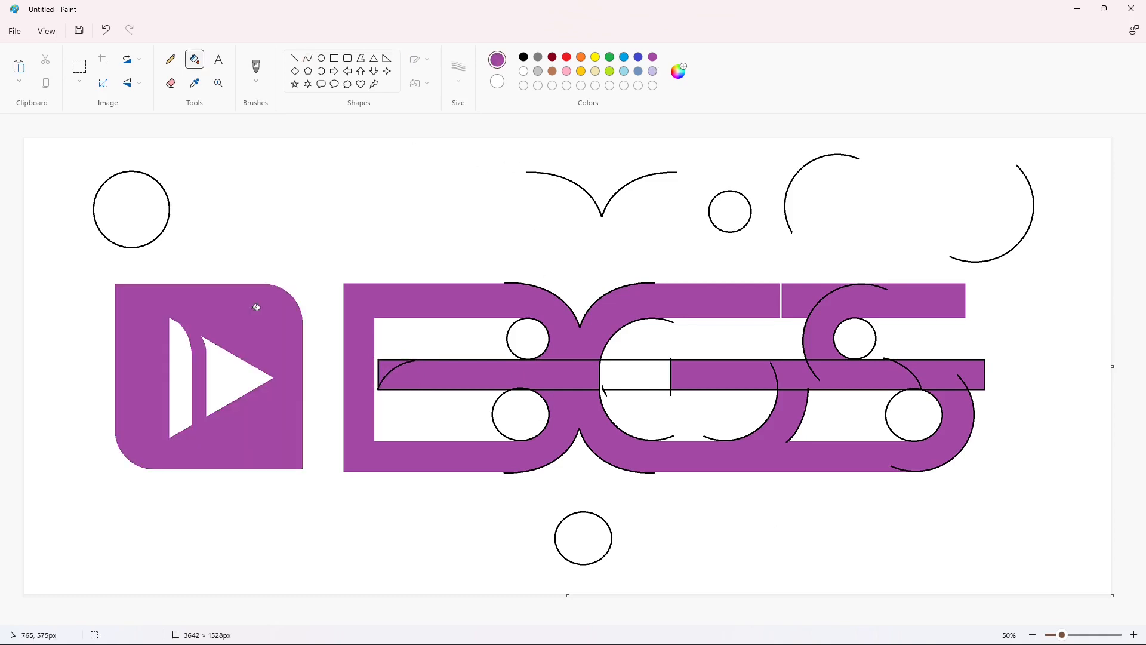
click(524, 56)
click(527, 251)
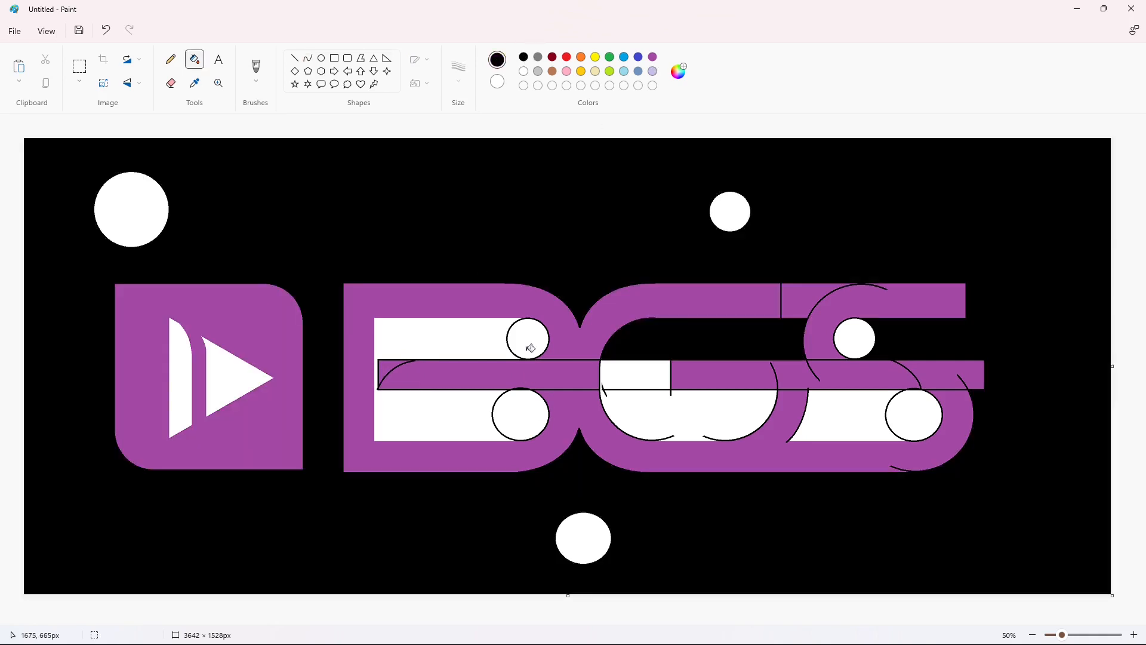
Step: Fill the remaining white openings of the letters, including the right-hand circles, with black
click(508, 352)
click(665, 410)
click(844, 414)
click(913, 412)
click(848, 349)
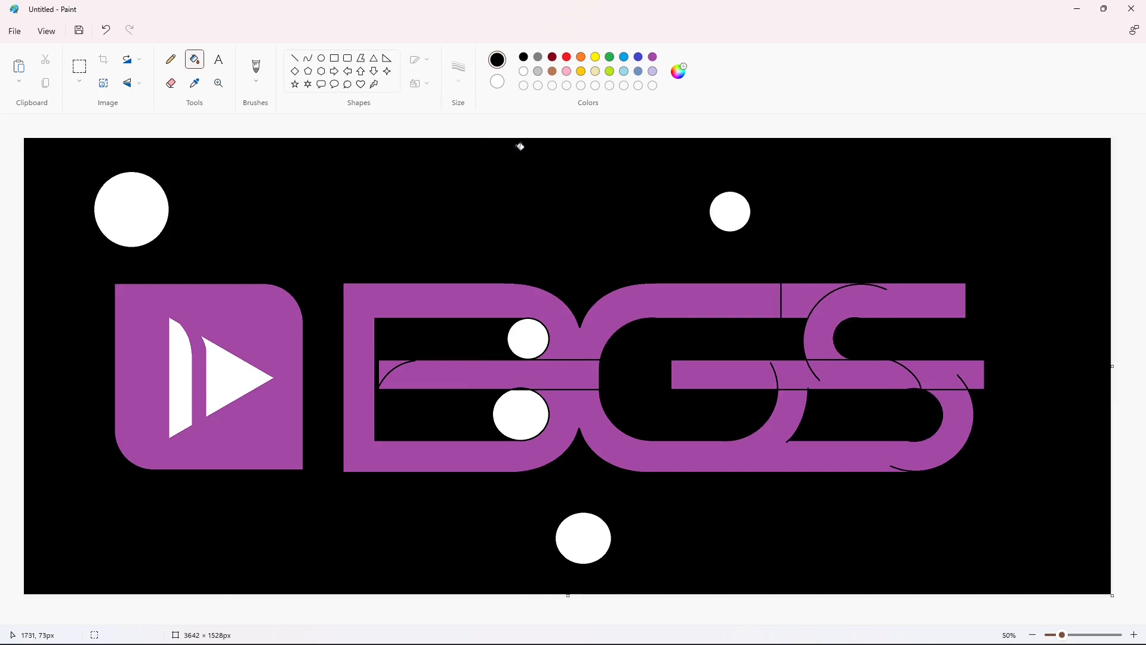
Step: Turn the black background and outlines white, and clear the bar's excess beyond the right curve and above the left curve
click(524, 71)
click(722, 344)
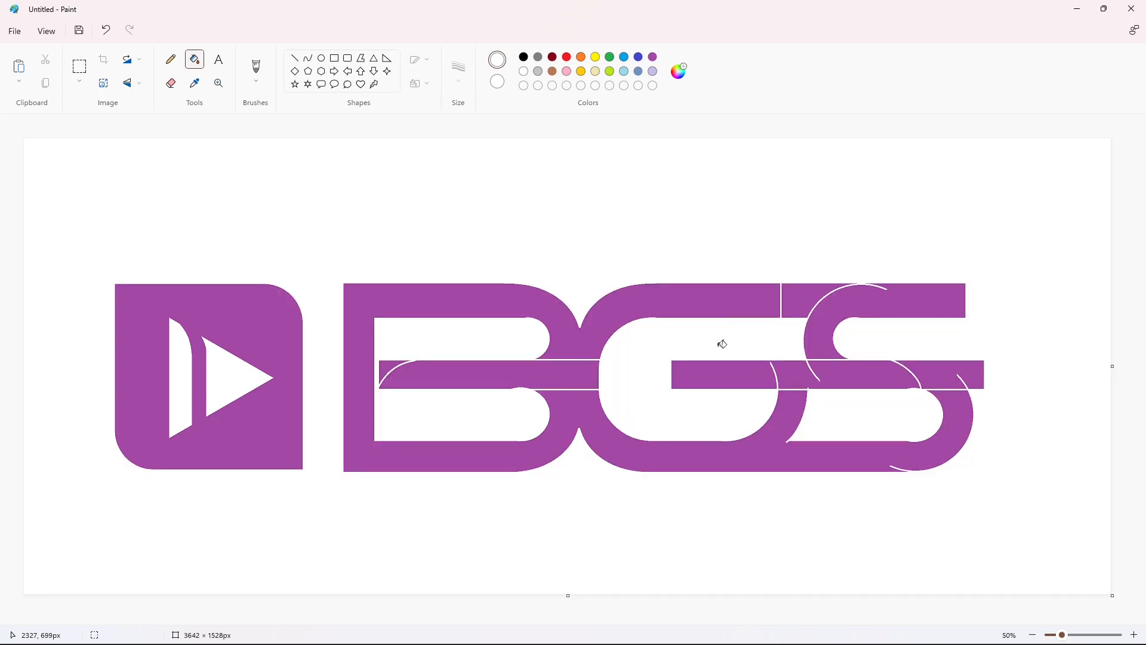
click(955, 371)
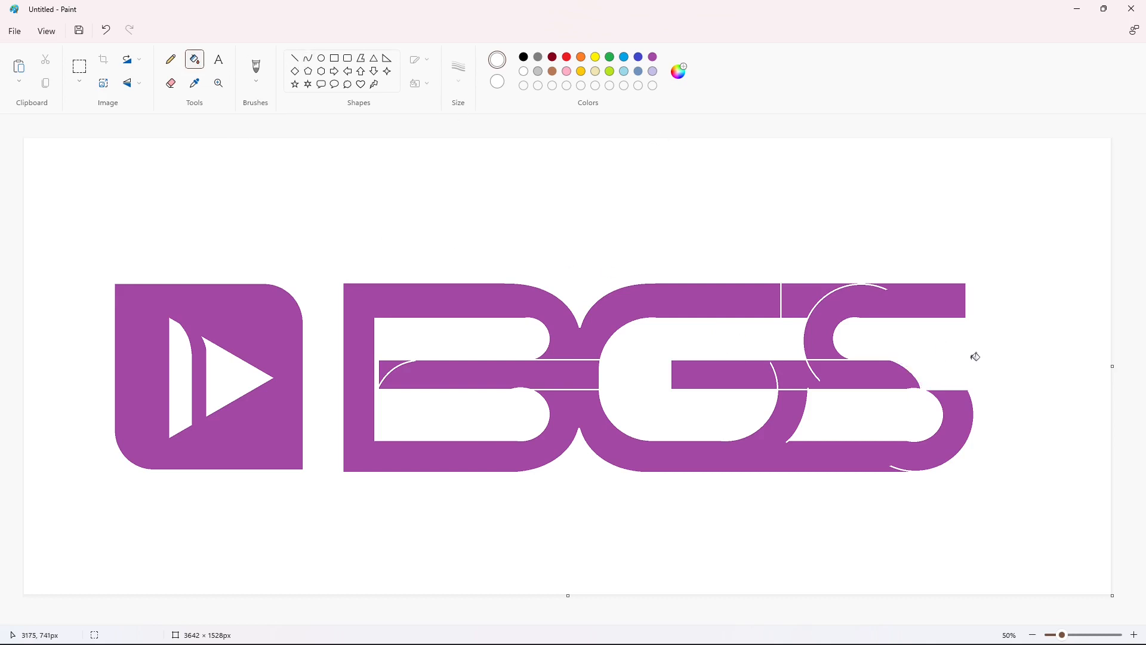
click(385, 363)
Step: Fill the purple sections of the letters B, G and S with black
click(1134, 635)
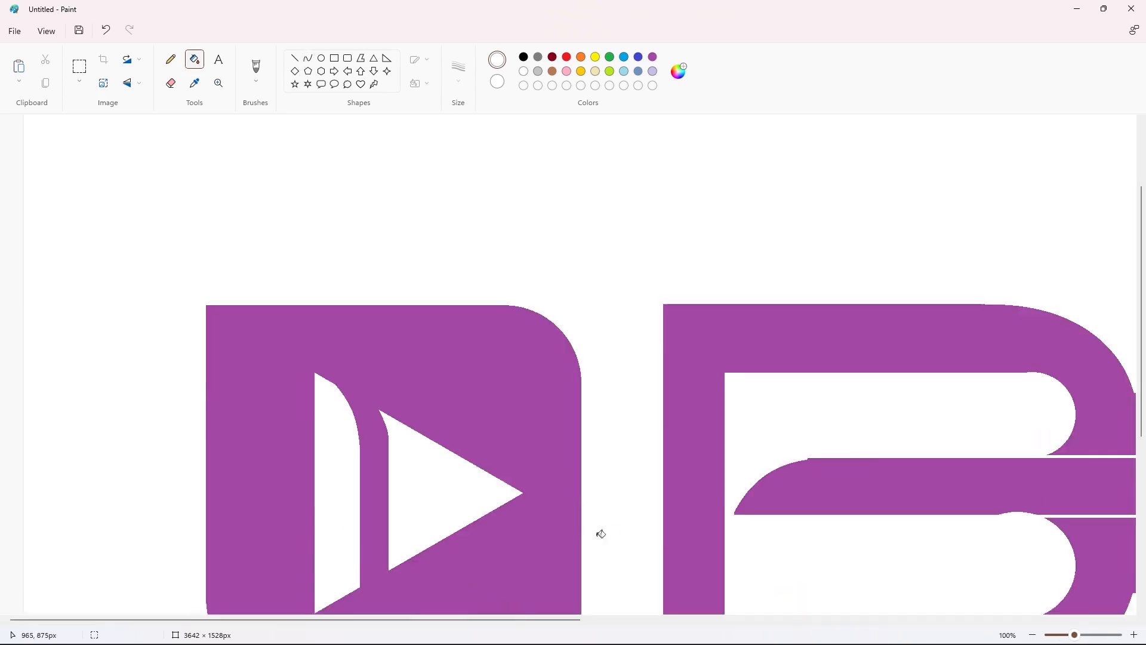
drag(525, 620, 770, 619)
click(524, 57)
click(803, 342)
click(928, 475)
click(1121, 400)
click(1084, 340)
click(671, 489)
Step: Trim the curved left tip of the B's middle bar with a white line and shift the tip left against the stem
drag(675, 619, 954, 620)
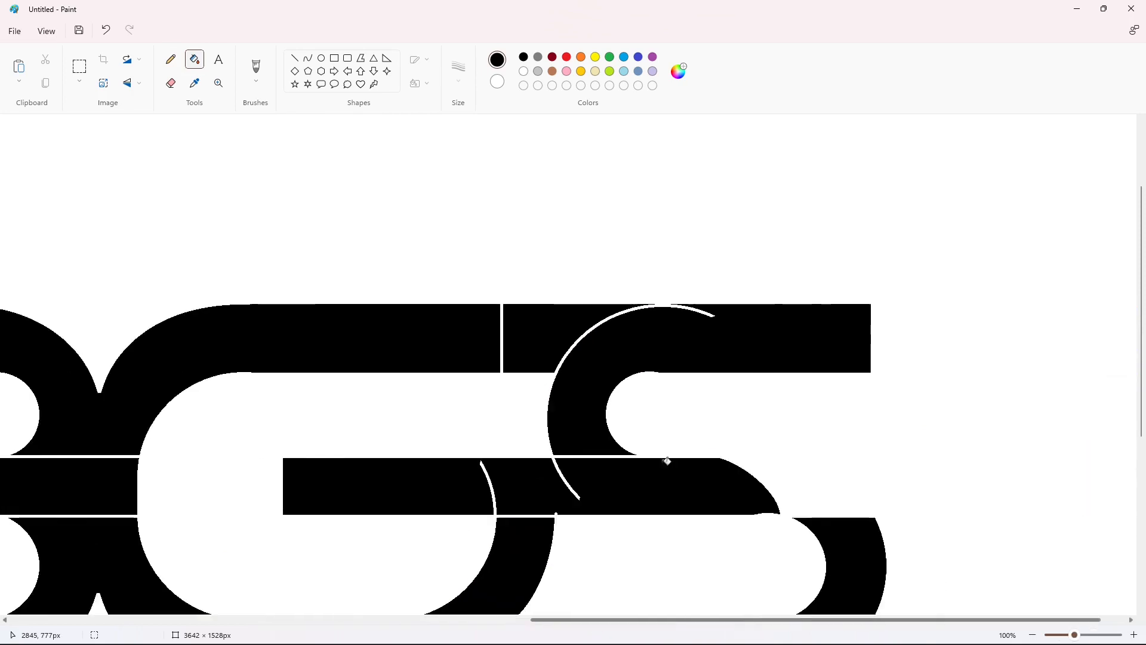
scroll(668, 460, down, 2)
drag(801, 620, 432, 620)
scroll(432, 494, up, 1)
click(295, 58)
click(523, 71)
mouse_move(498, 331)
mouse_down()
mouse_move(523, 327)
mouse_move(427, 415)
mouse_move(437, 415)
mouse_up()
click(79, 65)
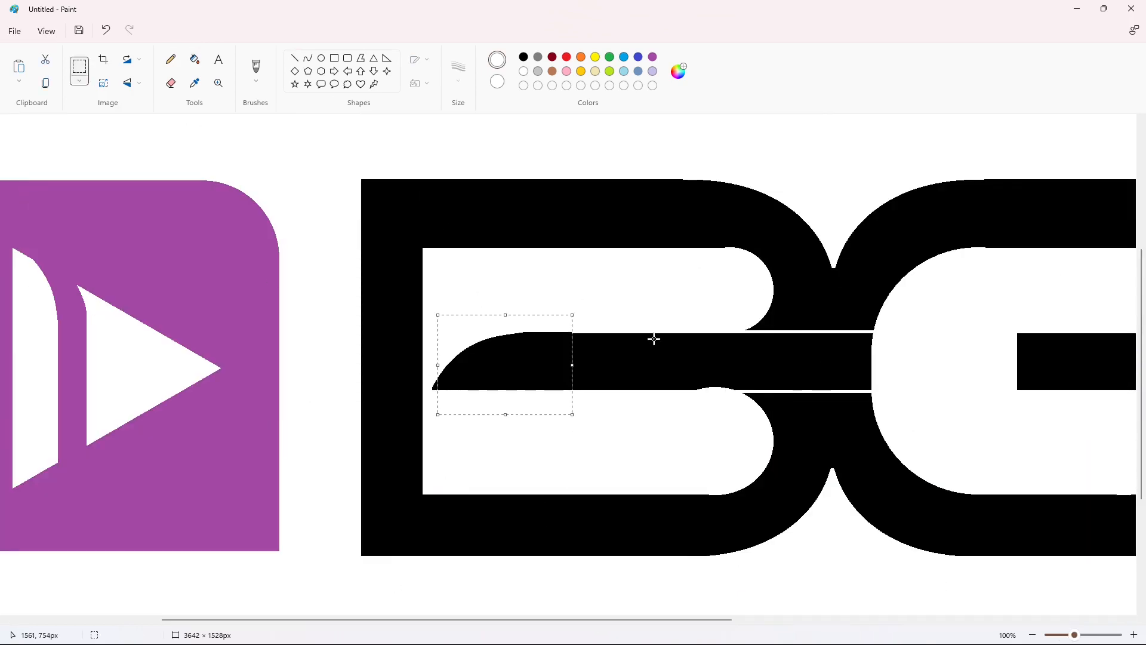
key(Down)
key(Down)
key(Left)
key(Left)
key(Left)
key(Left)
key(Left)
key(Left)
key(Left)
key(Left)
key(Left)
key(Left)
key(Left)
key(Left)
key(Left)
key(Left)
key(Left)
key(Left)
key(Left)
key(Left)
key(Left)
key(Left)
click(650, 451)
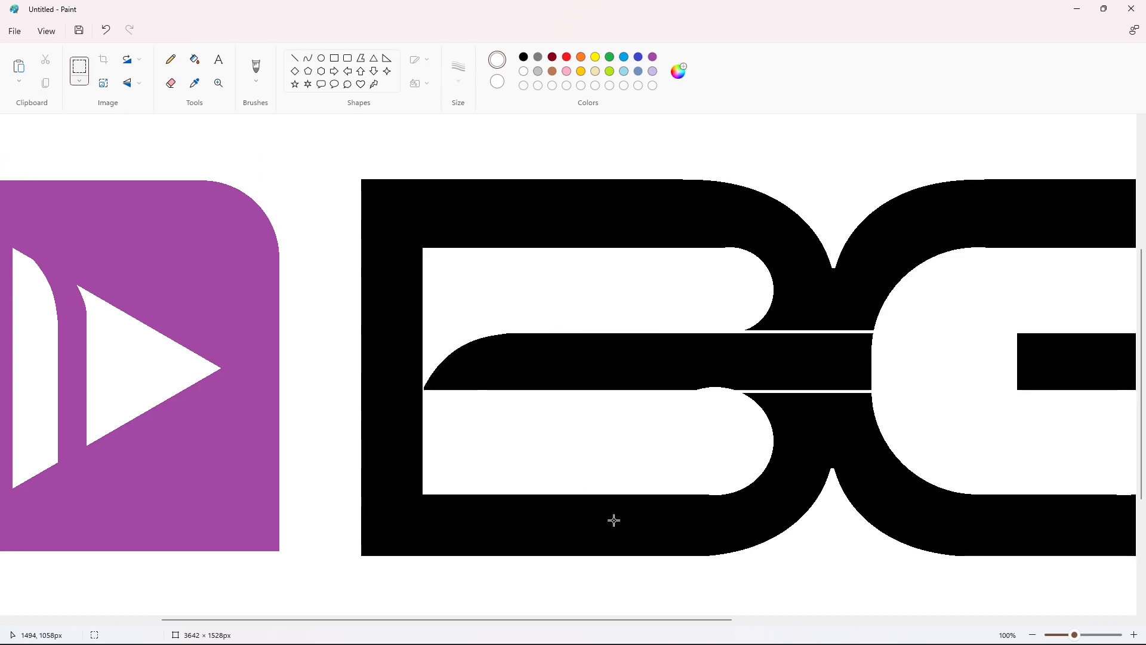
Step: Smooth the bumps at the rounded ends of the B's two openings with short black lines of the chosen width
click(295, 58)
click(524, 57)
click(459, 71)
click(487, 185)
mouse_move(691, 387)
mouse_down()
mouse_move(748, 387)
mouse_move(714, 380)
mouse_up()
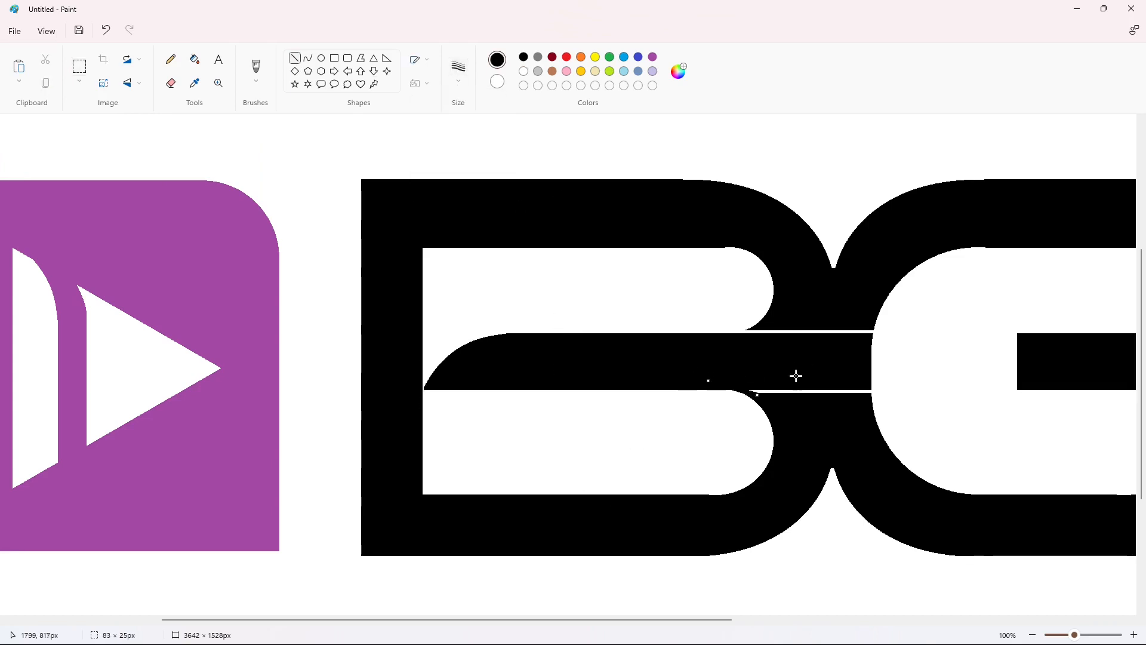
drag(760, 329, 714, 341)
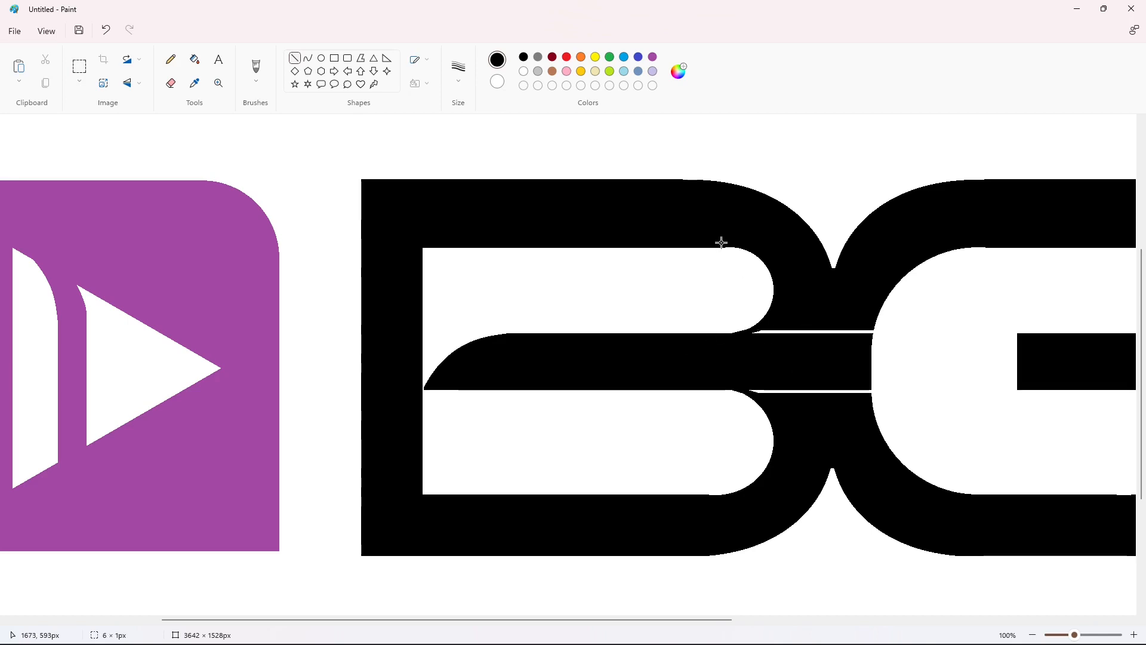
drag(701, 498, 735, 497)
Step: Close the G-side ends of the two white slits beside the B's middle bar with black lines and fill the slits black
drag(865, 382, 864, 397)
drag(871, 335, 875, 310)
click(908, 330)
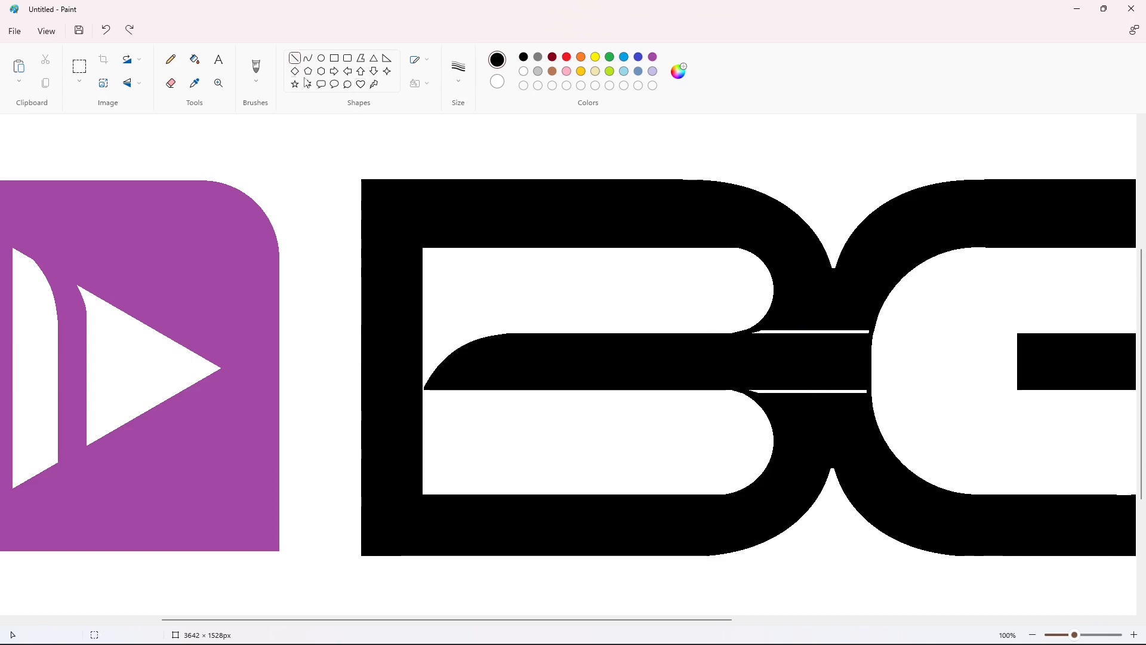
click(195, 59)
click(808, 332)
click(808, 391)
Step: Smooth the G's opening with short black horizontal lines at its upper-left curve and along its lower edge near the right curve
scroll(794, 608, right, 4)
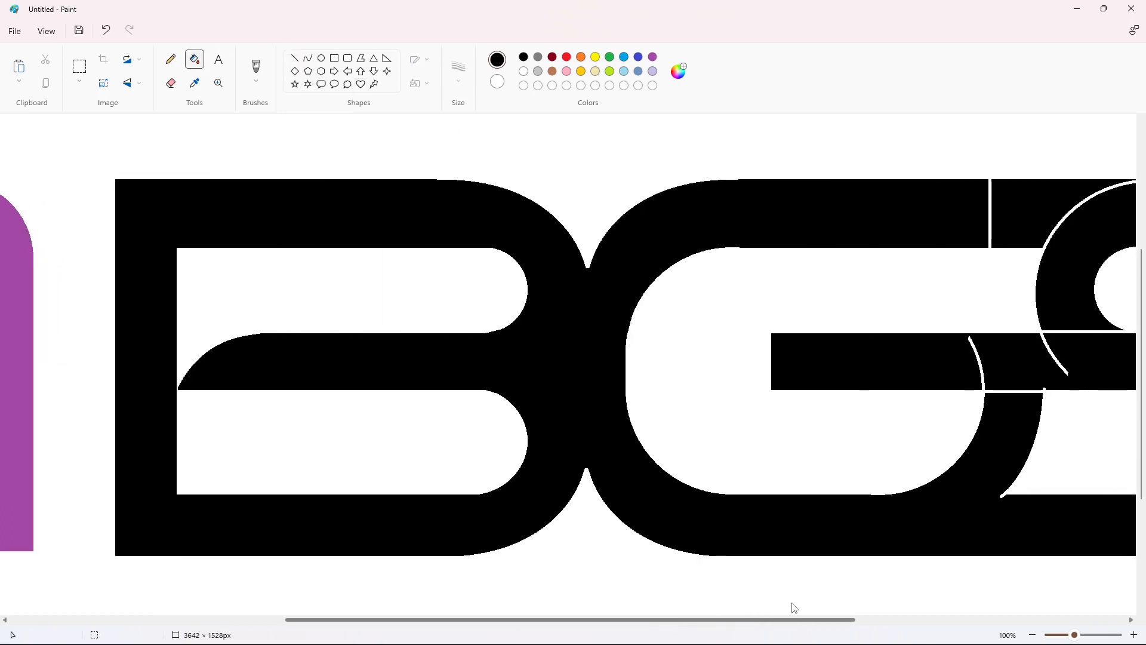
click(295, 58)
drag(720, 245, 743, 245)
click(806, 439)
drag(729, 621, 844, 623)
drag(645, 497, 672, 496)
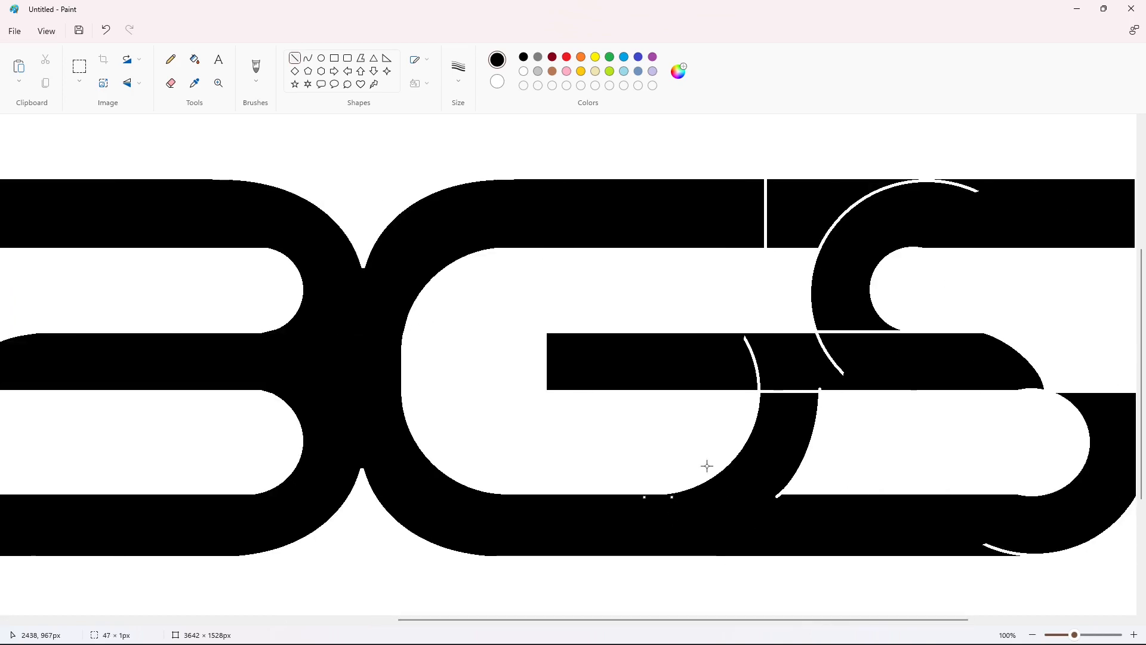
Step: Close the white guide-line ends where the G meets the S with short black lines and fill the block between their upper bars white
click(776, 373)
click(849, 376)
drag(815, 380, 835, 388)
click(862, 382)
drag(814, 339, 819, 339)
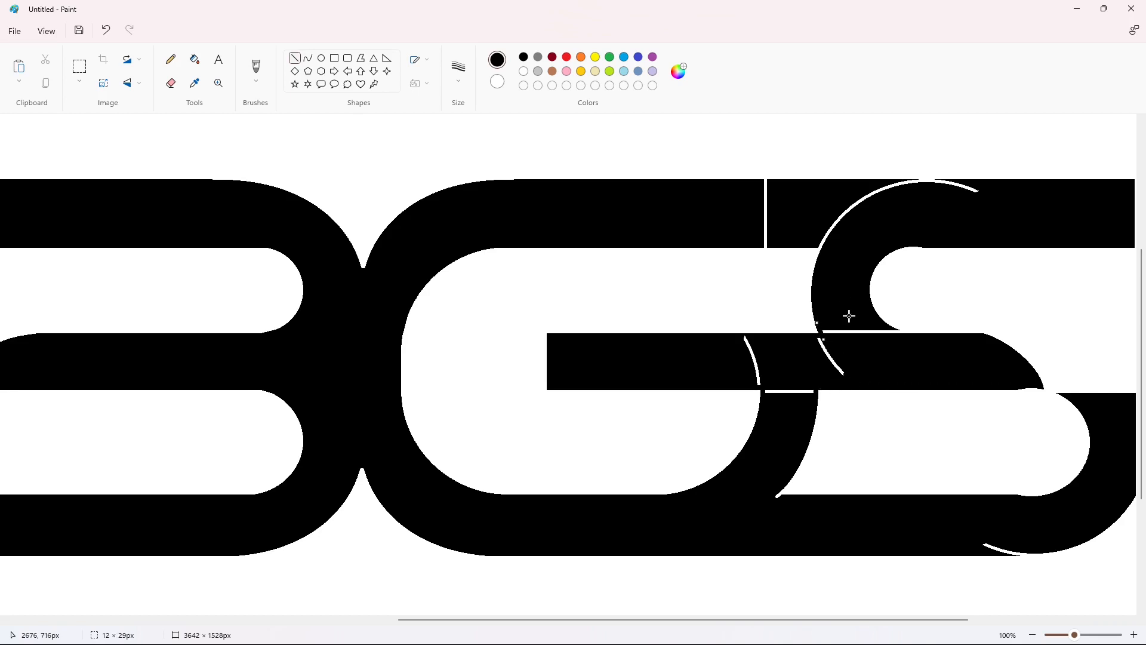
click(194, 59)
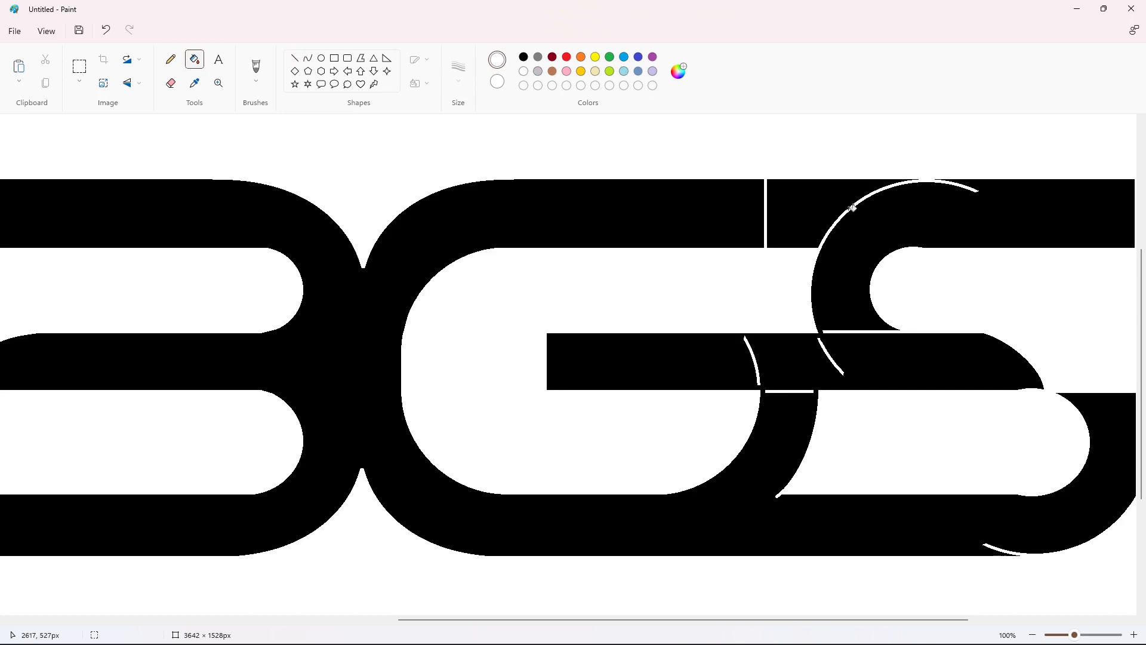
click(853, 208)
Step: Draw short black lines over the gaps along the S's lower outer curve, the G-S bottom junction and the S's upper inner curve
drag(640, 620, 774, 620)
click(295, 58)
click(524, 57)
drag(718, 544, 773, 547)
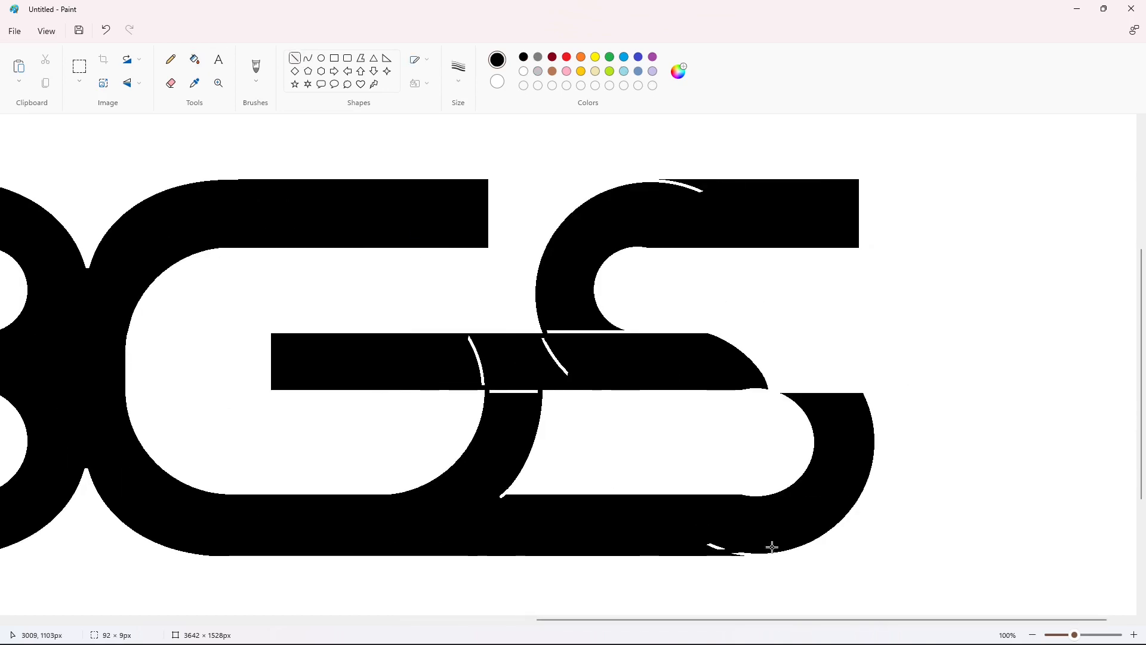
click(781, 543)
drag(516, 500, 503, 496)
click(563, 463)
drag(612, 328, 638, 336)
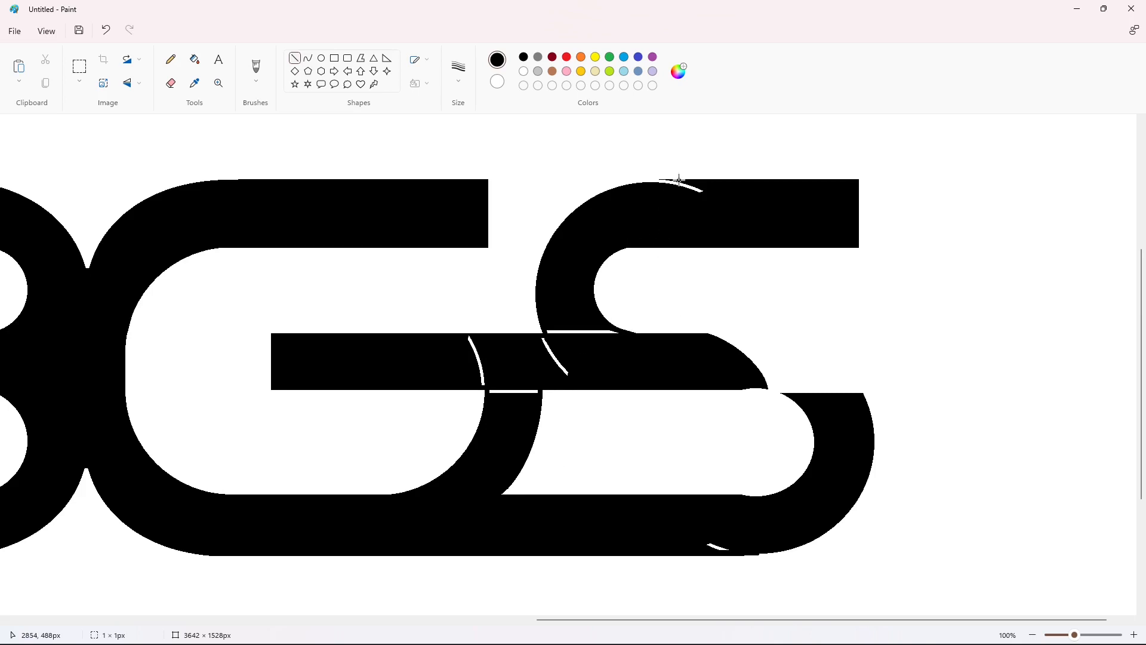
Step: Smooth the upper-left outer curve of the S with short black straight and curved lines
drag(680, 180, 611, 191)
click(689, 165)
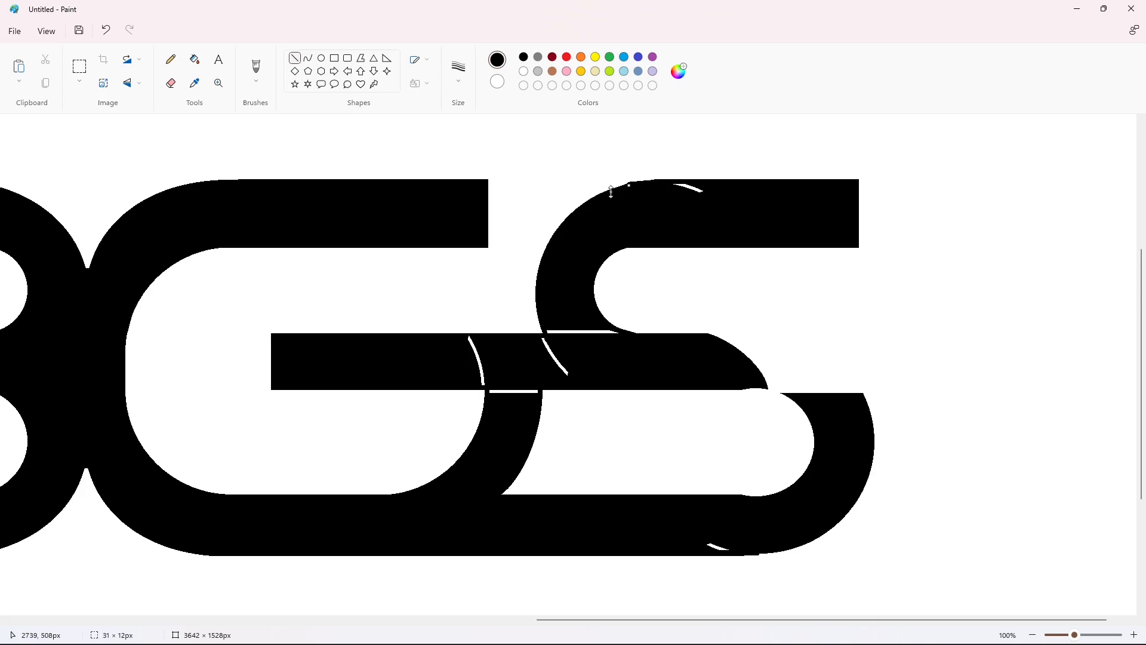
click(308, 58)
mouse_move(665, 180)
mouse_down()
mouse_move(603, 194)
mouse_move(666, 193)
mouse_up()
click(633, 181)
click(734, 179)
drag(719, 248, 718, 250)
click(295, 58)
drag(600, 193, 615, 187)
click(850, 224)
Step: Fill the remaining white slits in the S and the middle bar black
click(194, 59)
click(684, 184)
click(718, 547)
click(585, 331)
click(556, 360)
click(514, 391)
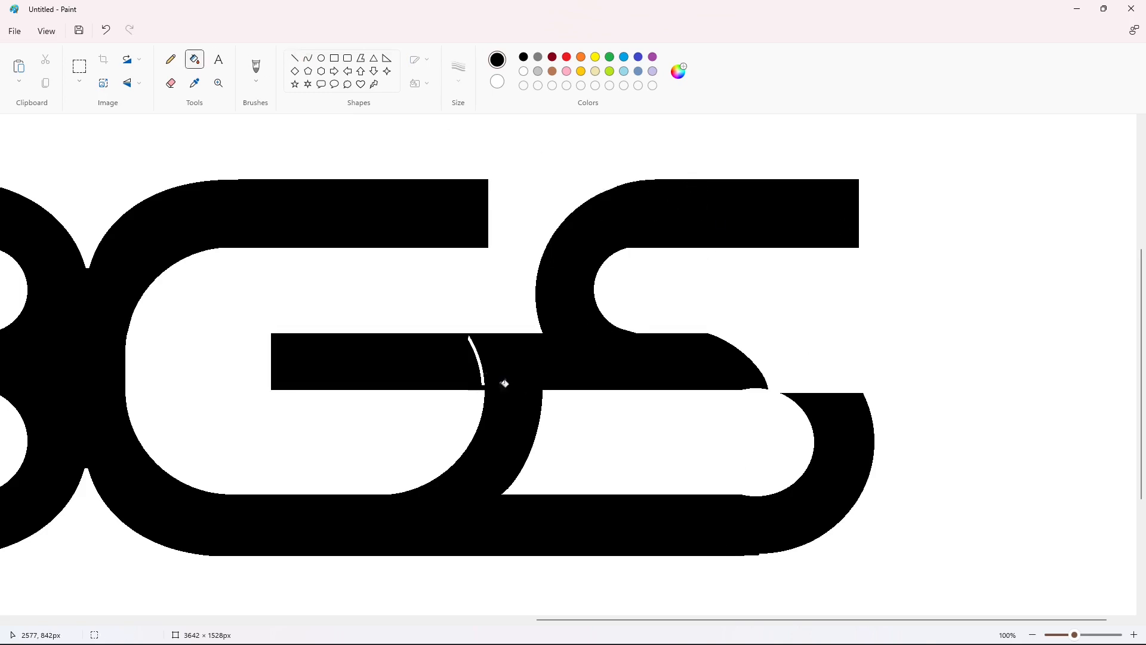
click(482, 373)
Step: Straighten the lower edge of the middle bar's right tip with a black line and trim its upper corner with a white line
click(295, 58)
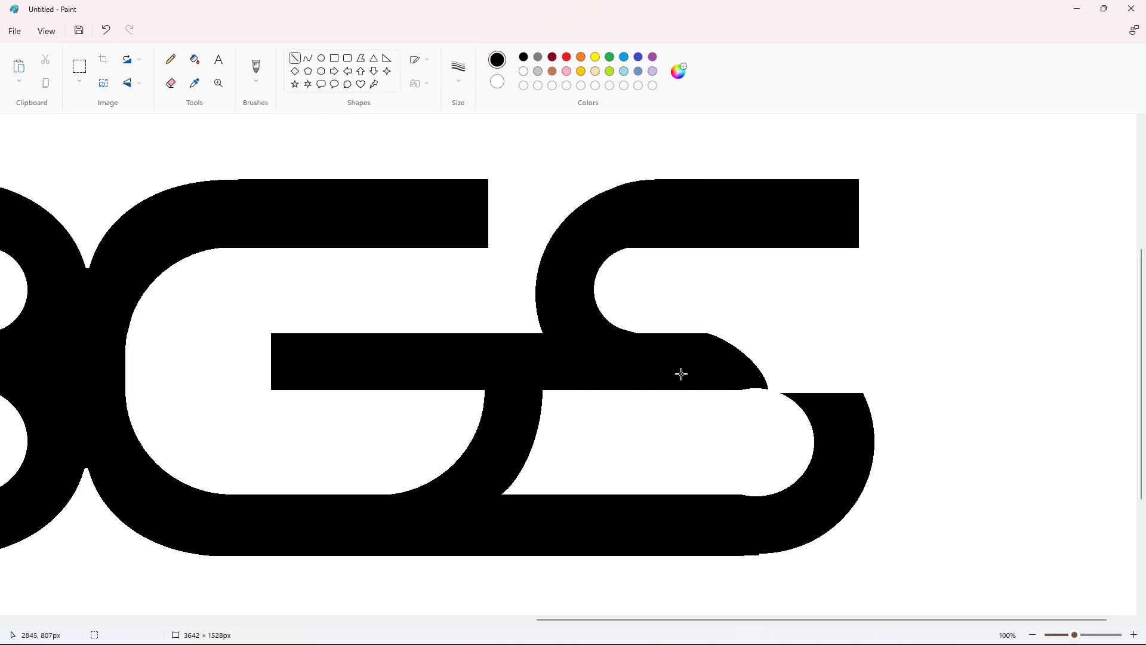
drag(724, 385, 757, 385)
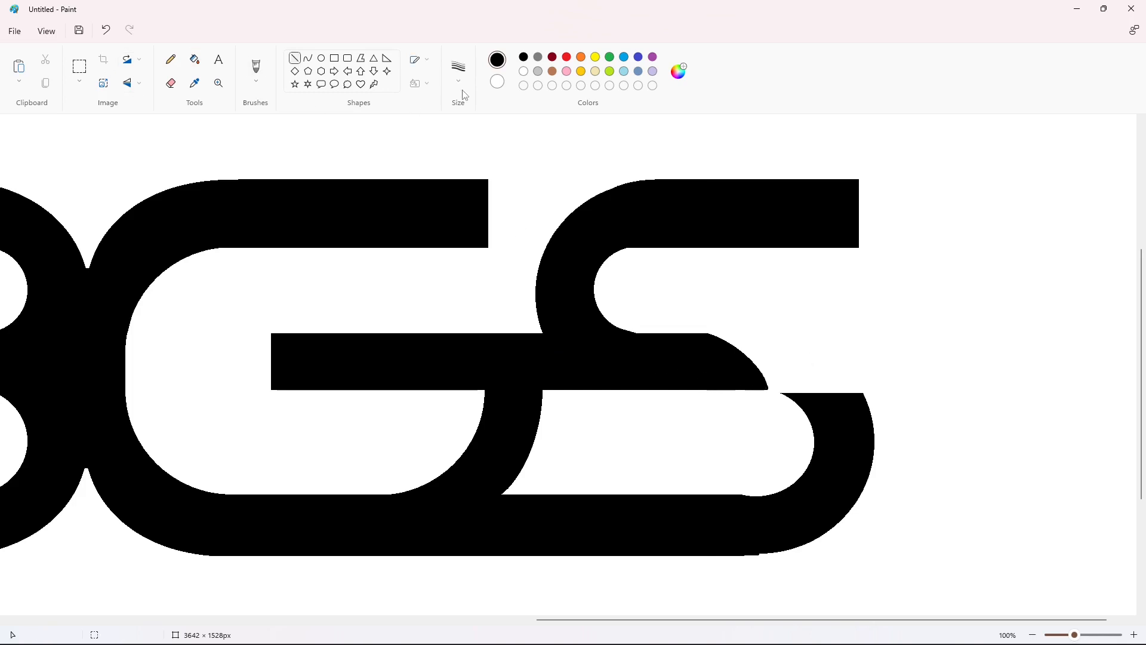
click(523, 71)
drag(695, 329, 721, 334)
Step: Select the curved right tip of the middle bar and shift it right until it meets the S's lower curve
click(79, 65)
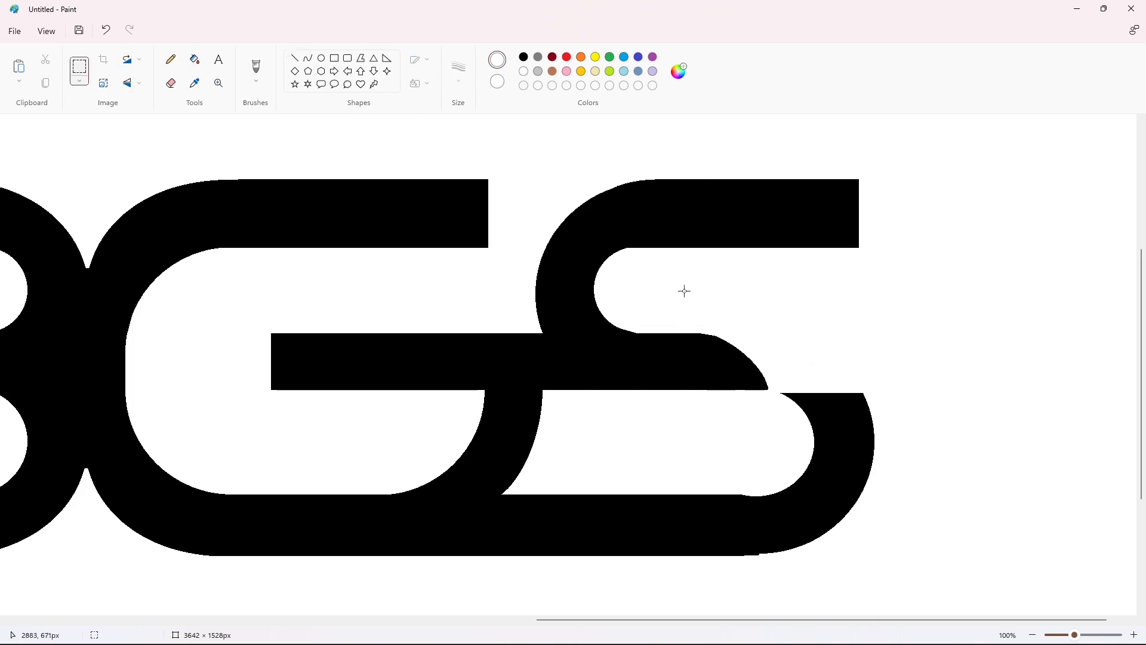
drag(668, 297, 782, 423)
drag(732, 366, 737, 366)
key(Down)
key(Down)
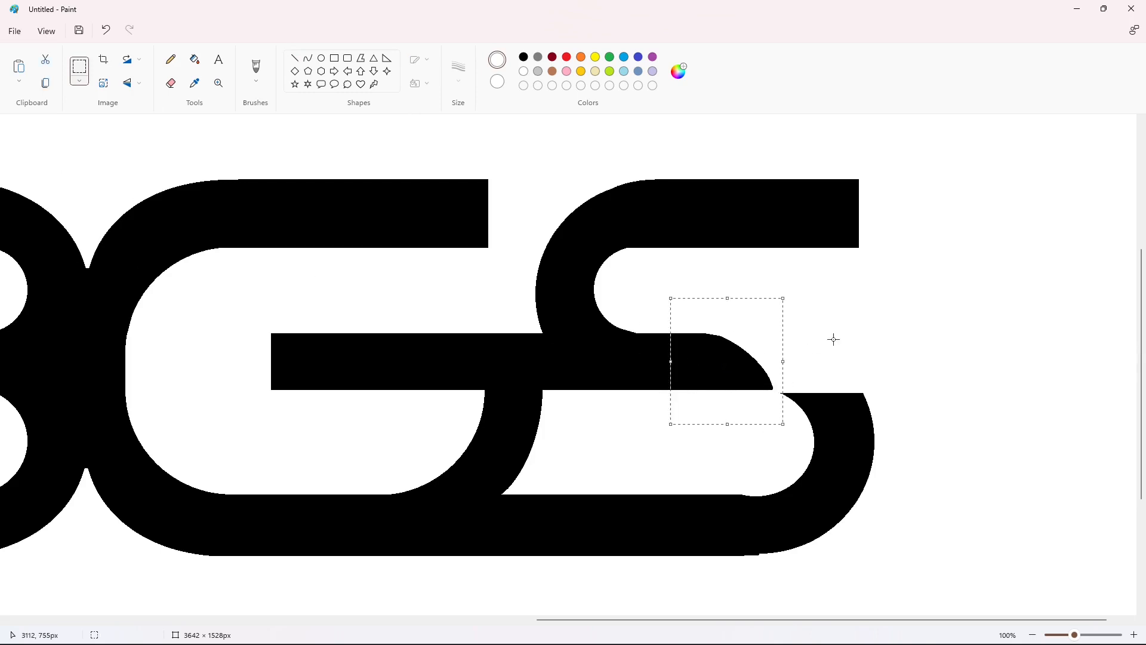
key(Right)
key(Right)
key(Right)
key(Right)
key(Right)
key(Right)
key(Right)
key(Right)
key(Right)
key(Right)
key(Down)
key(Down)
key(Down)
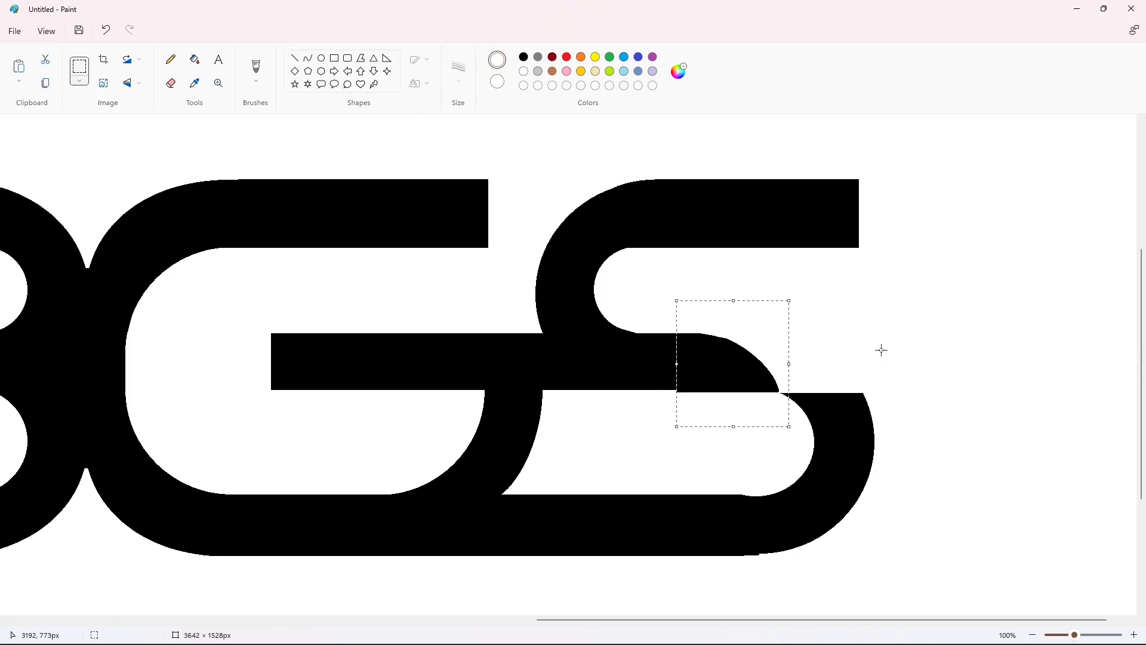
key(Up)
key(Up)
key(Up)
key(Up)
key(Down)
click(882, 350)
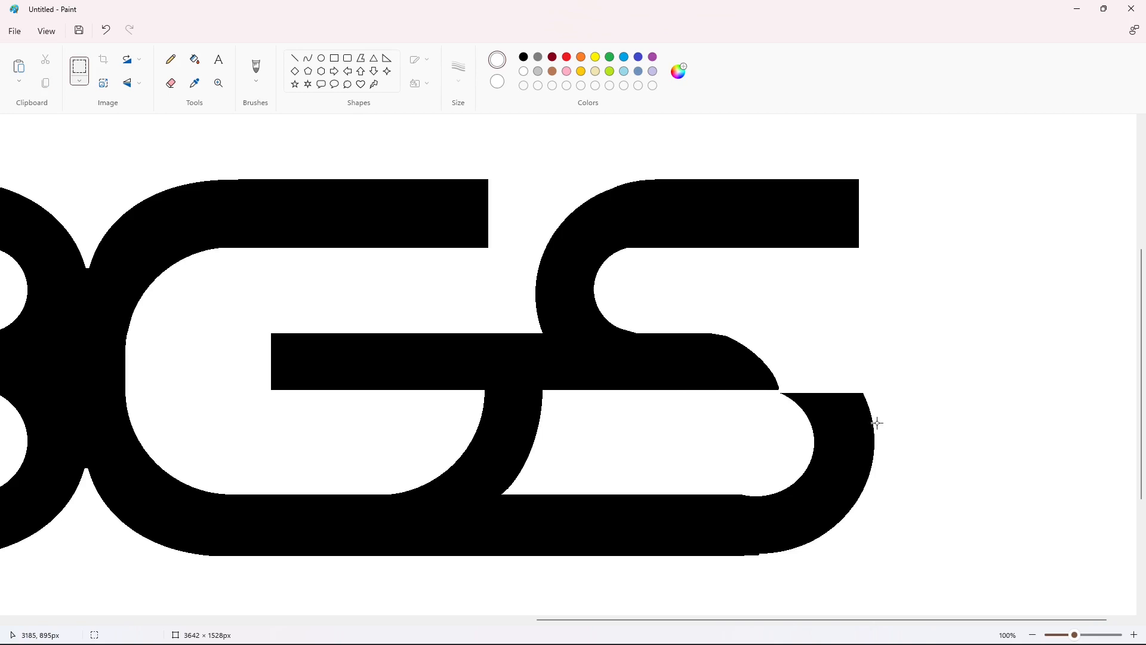
Step: Smooth the inner and outer lower edges of the S's bottom curve with short black lines
click(294, 58)
click(523, 57)
drag(740, 495, 786, 497)
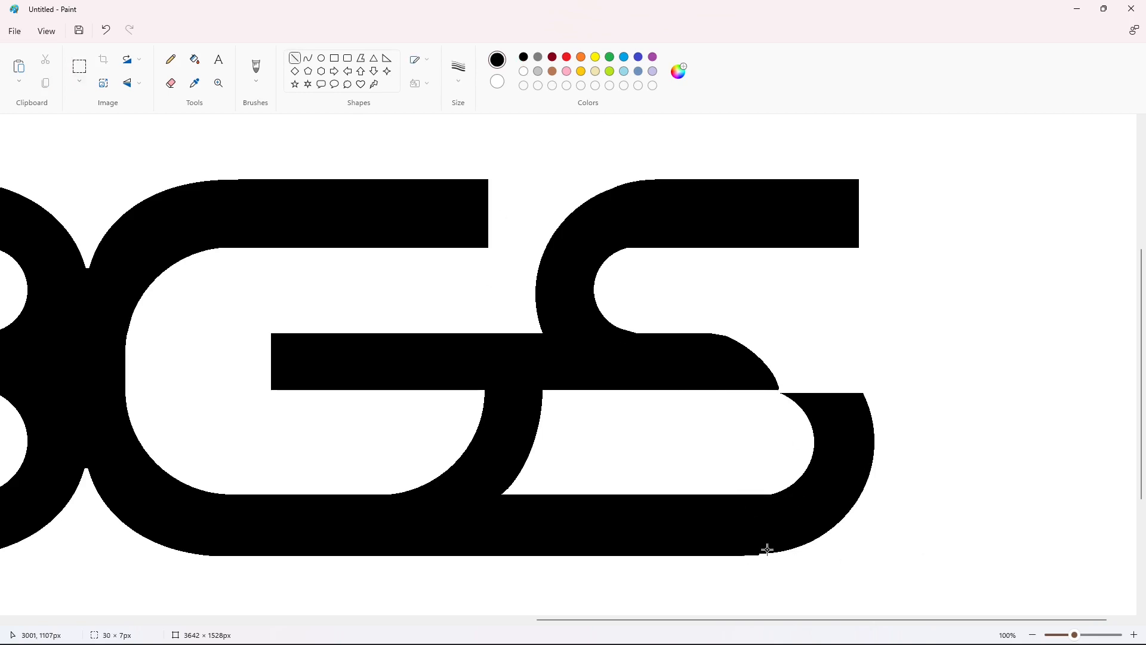
drag(751, 554, 772, 551)
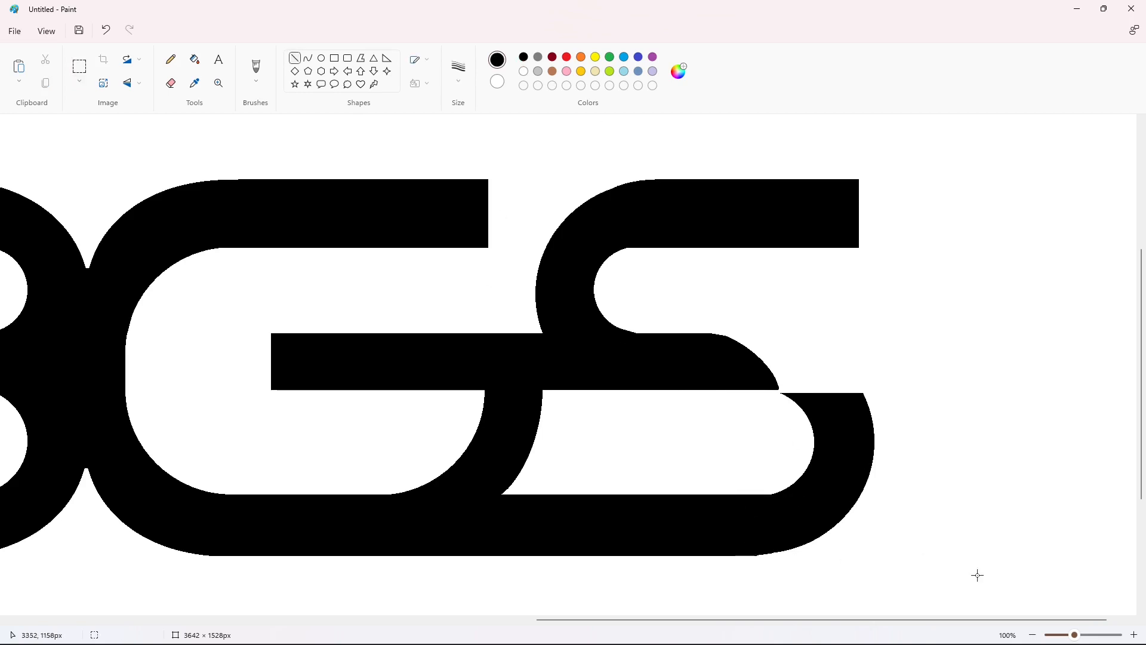
Step: Separate the middle bar from the G and S with purple horizontal lines aligned to its lower and upper edges at the junctions
scroll(978, 575, down, 2)
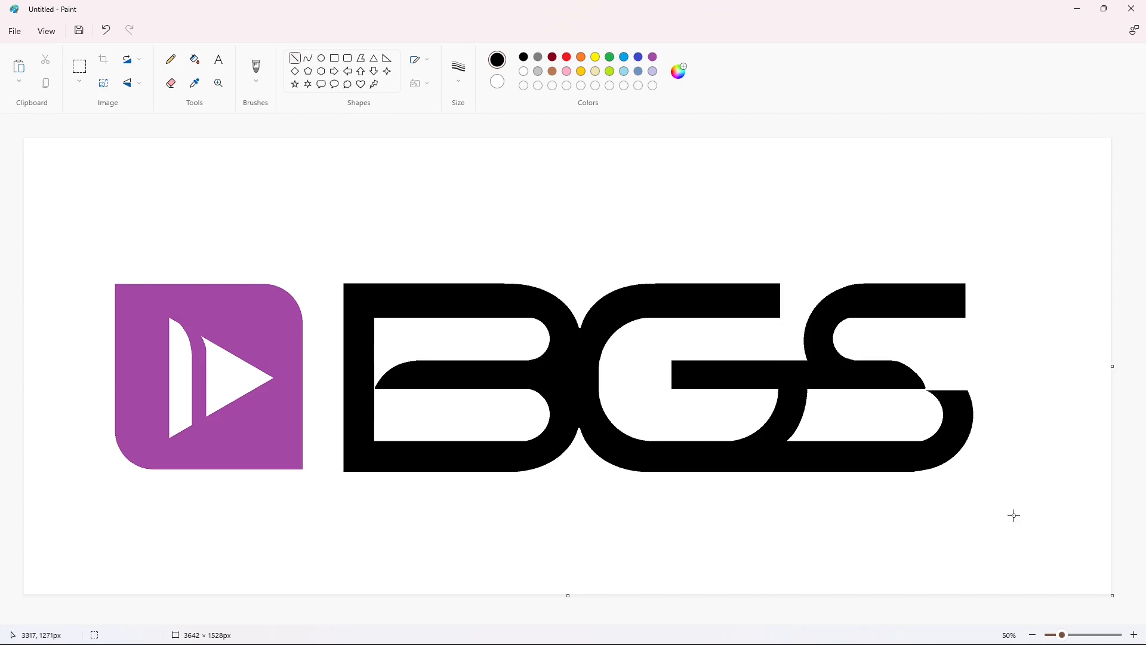
click(1134, 634)
scroll(836, 555, down, 3)
scroll(966, 565, right, 8)
scroll(962, 564, up, 2)
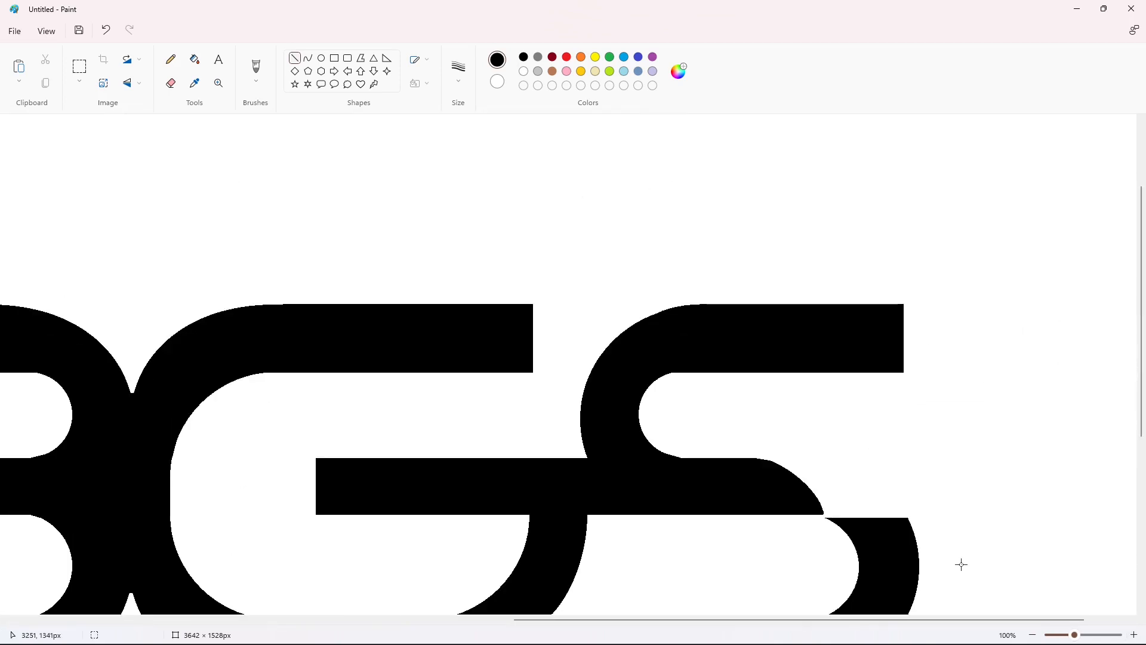
scroll(735, 563, left, 2)
click(653, 57)
drag(561, 501, 667, 502)
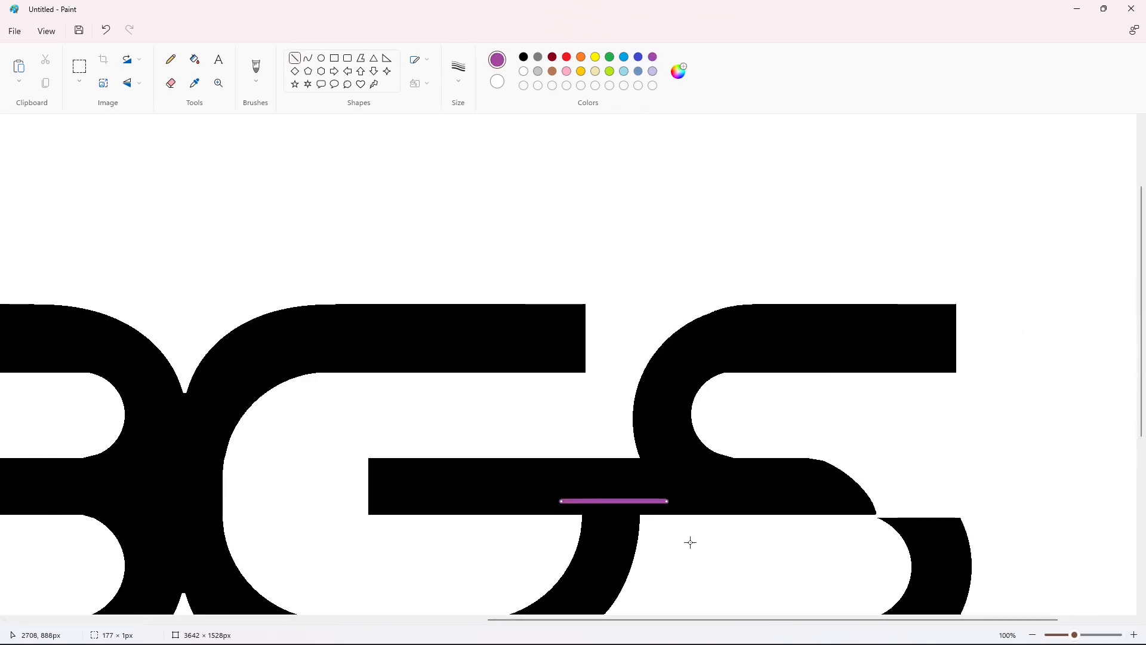
key(Down)
key(Down)
key(Down)
key(Down)
key(Down)
key(Down)
key(Down)
key(Down)
key(Down)
key(Down)
key(Down)
key(Down)
key(Down)
key(Down)
key(Down)
key(Down)
key(Down)
key(Down)
key(Down)
drag(633, 462, 747, 462)
key(Up)
key(Up)
key(Up)
Step: Fill the middle bar shared by the G and S with purple
click(196, 67)
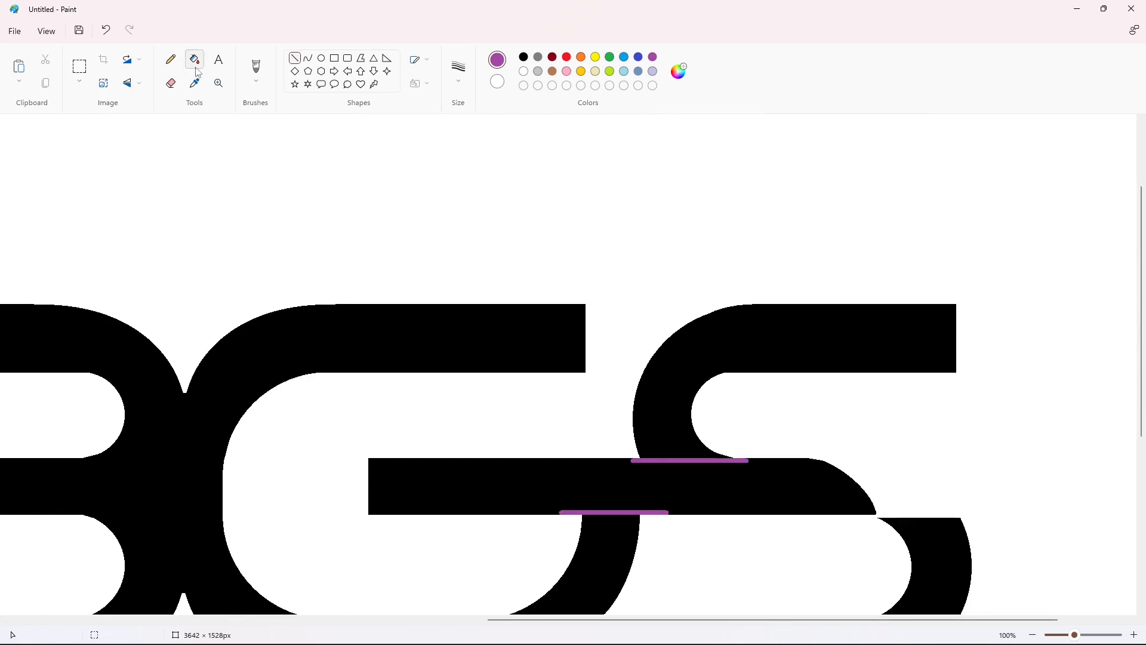
click(806, 486)
click(1033, 634)
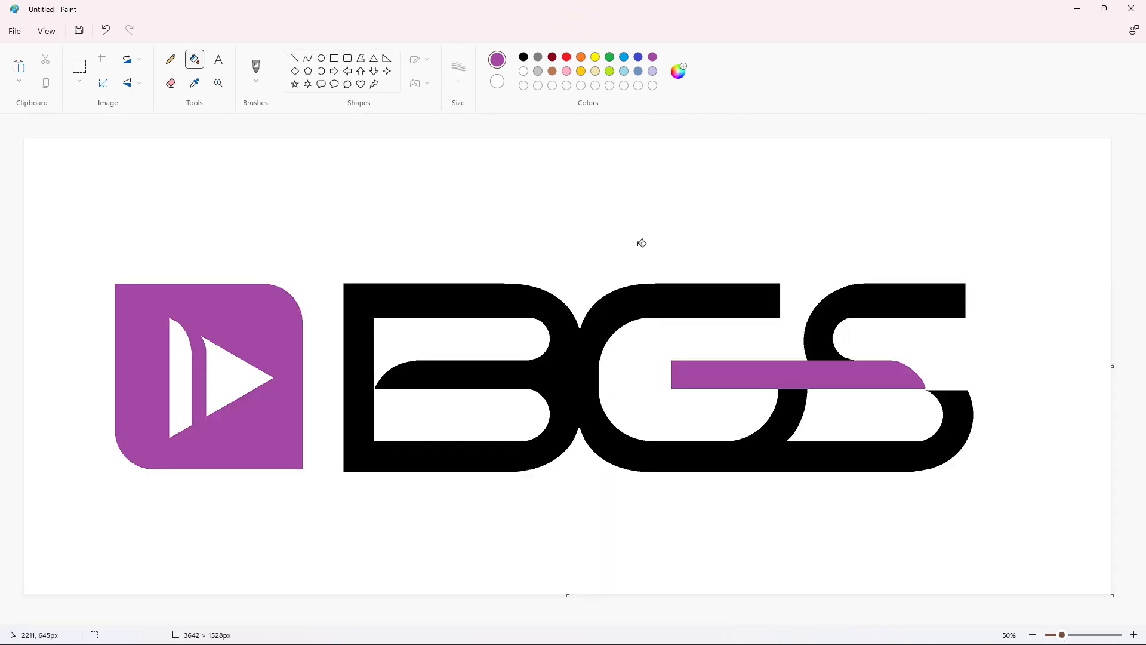
Step: Create a custom red-orange by darkening a hue picked from the spectrum
double_click(581, 57)
click(616, 213)
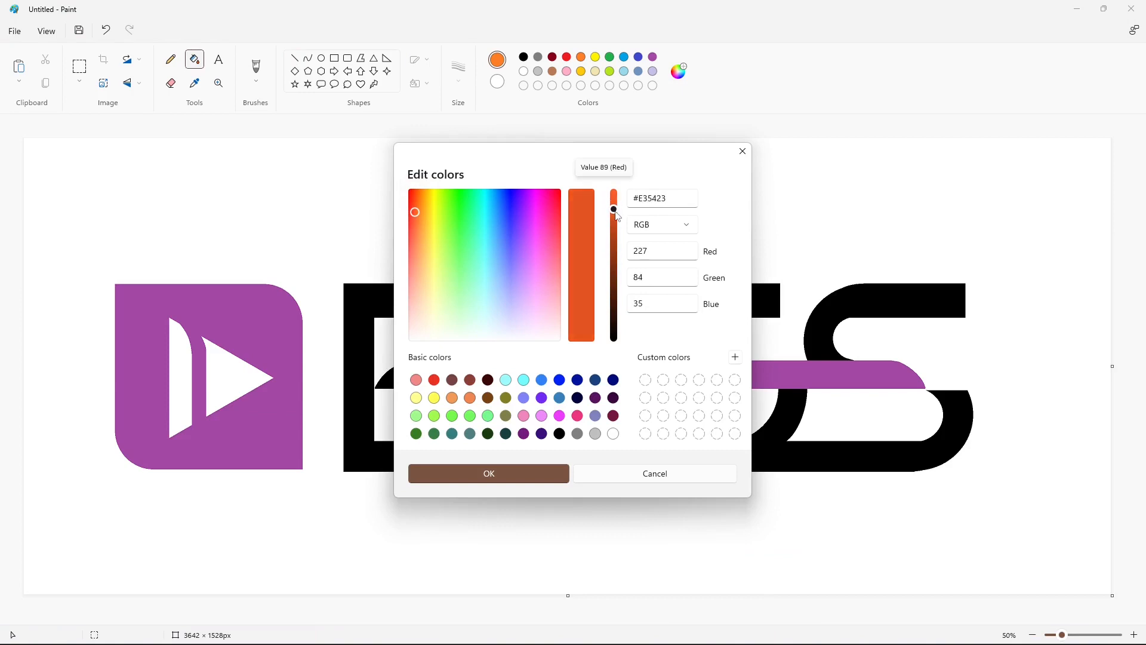
drag(615, 212, 615, 207)
click(518, 473)
Step: Create the custom dark gray #141414 and fill the black parts of the BGS letters with it
double_click(524, 56)
drag(615, 338, 615, 323)
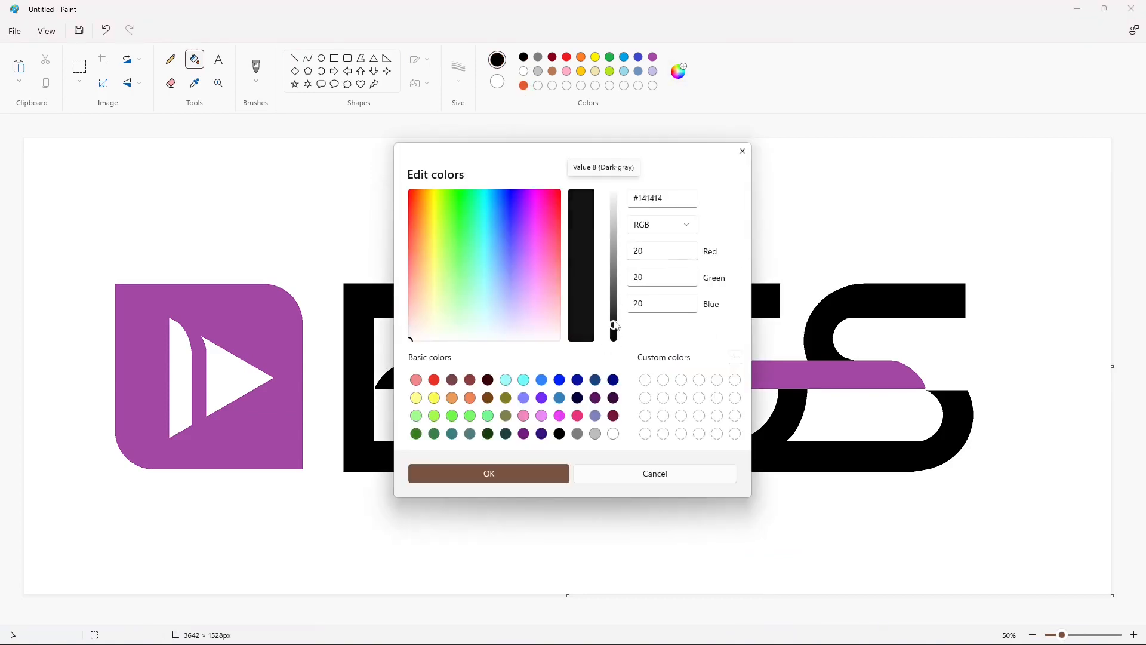
click(548, 473)
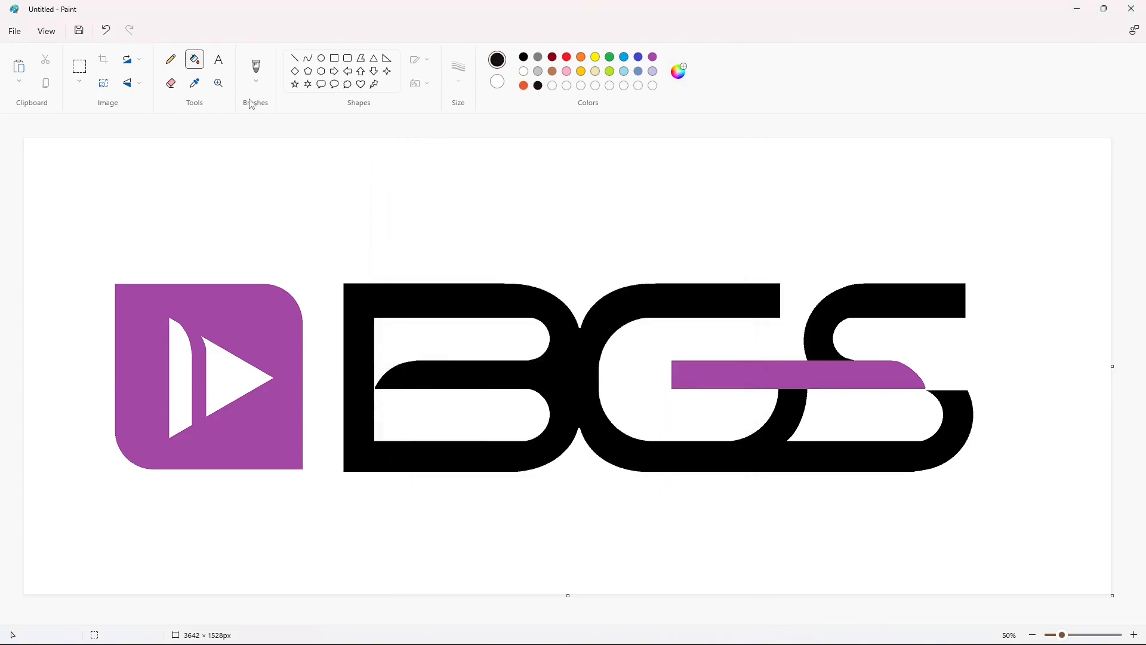
click(496, 306)
click(814, 329)
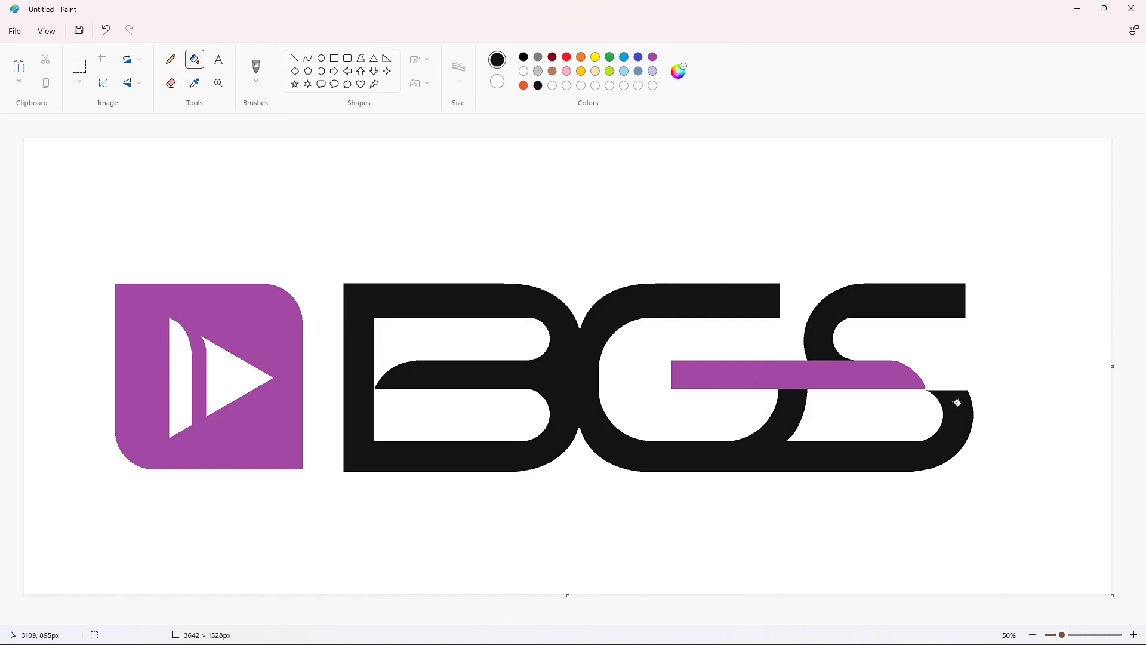
Step: Fill the G-S middle bar and the play icon's background with the custom red-orange
click(524, 85)
click(686, 369)
click(284, 317)
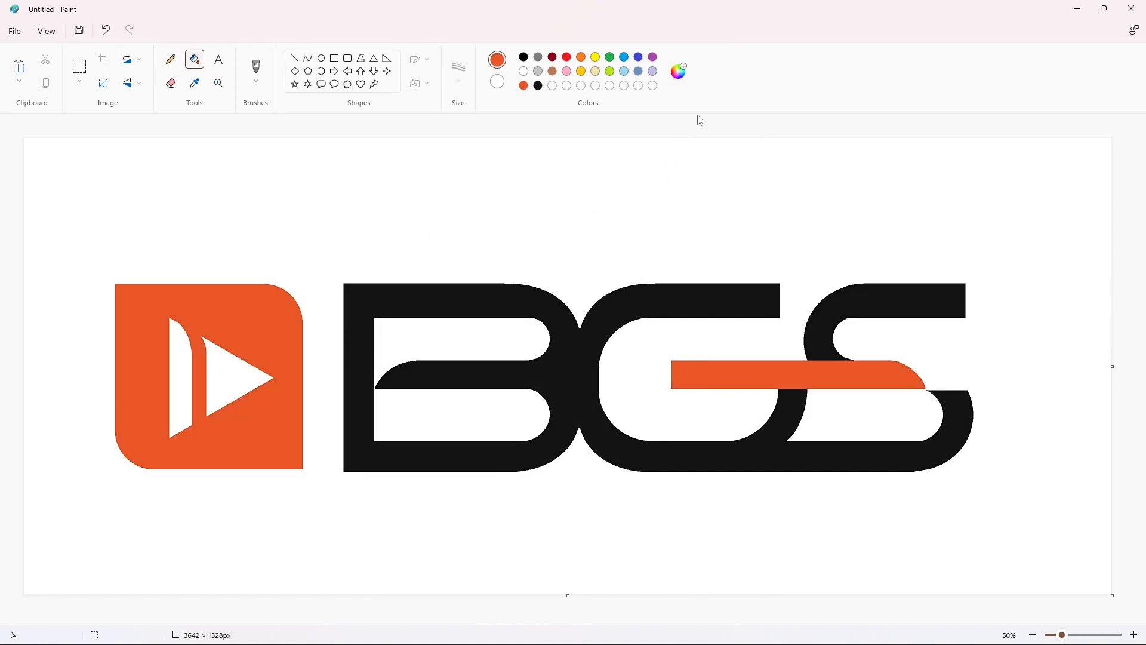